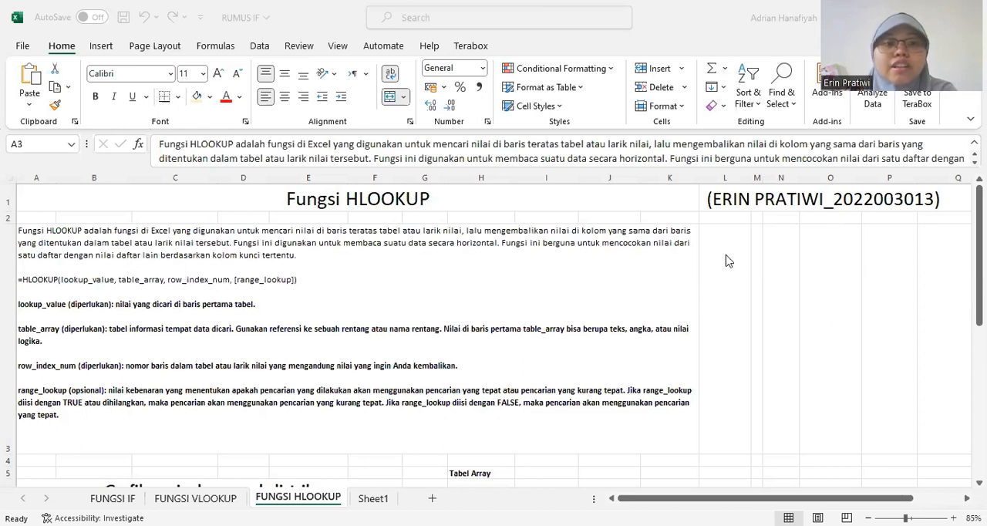
# Colour the word "baris" in the first line of the HLOOKUP description in A3 red.
pyautogui.click(333, 199)
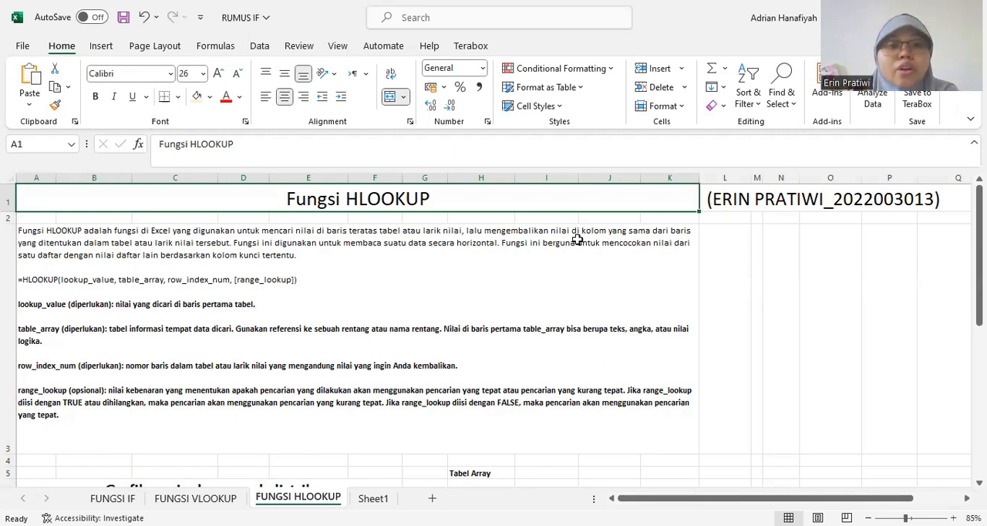
pyautogui.click(672, 230)
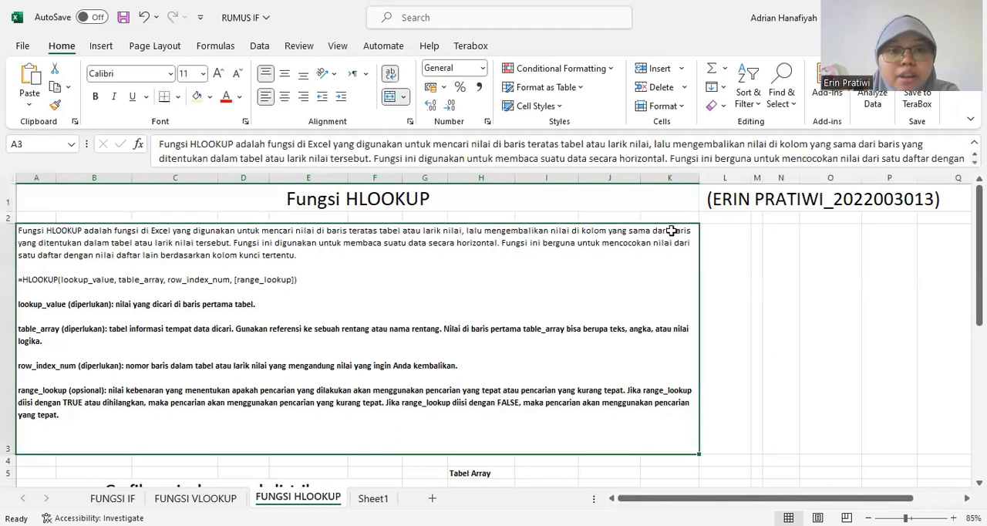
pyautogui.doubleClick(679, 232)
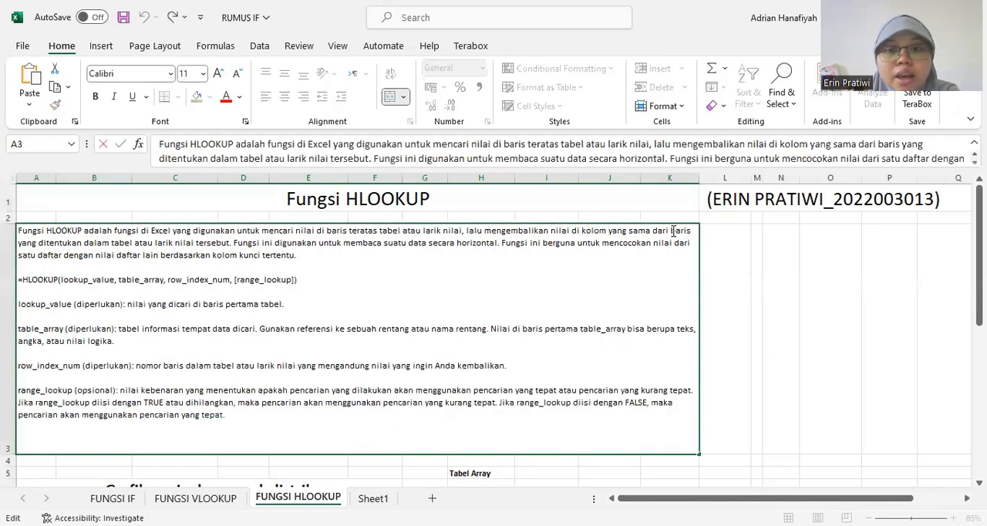
pyautogui.doubleClick(689, 231)
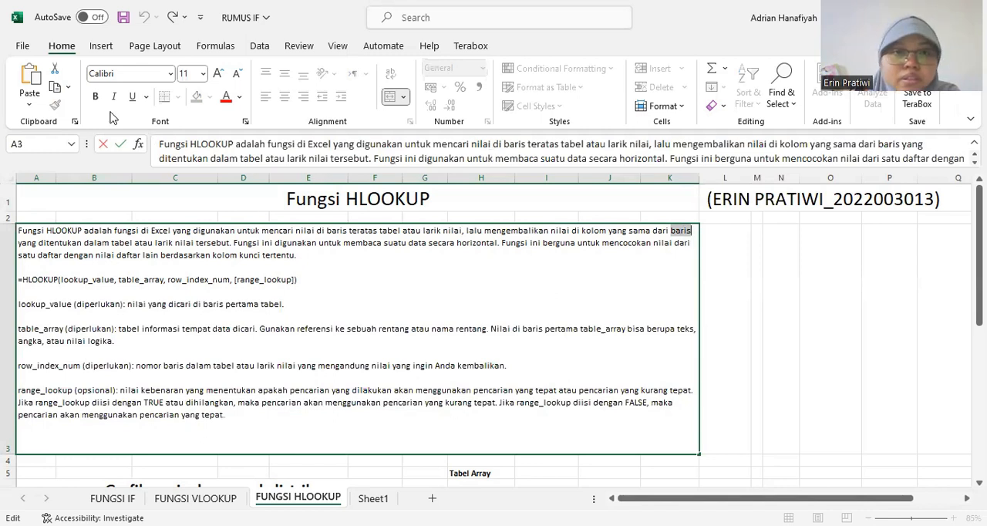
pyautogui.click(227, 100)
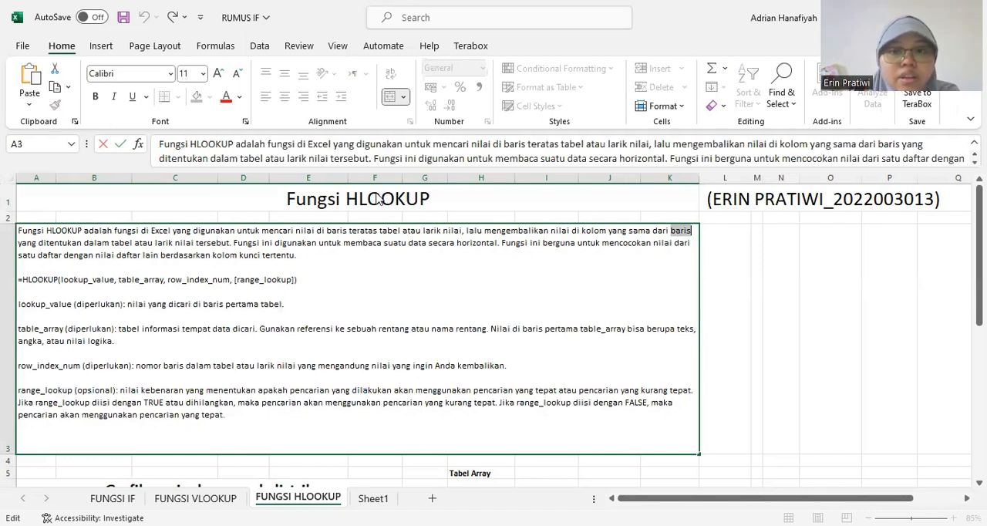
pyautogui.click(462, 253)
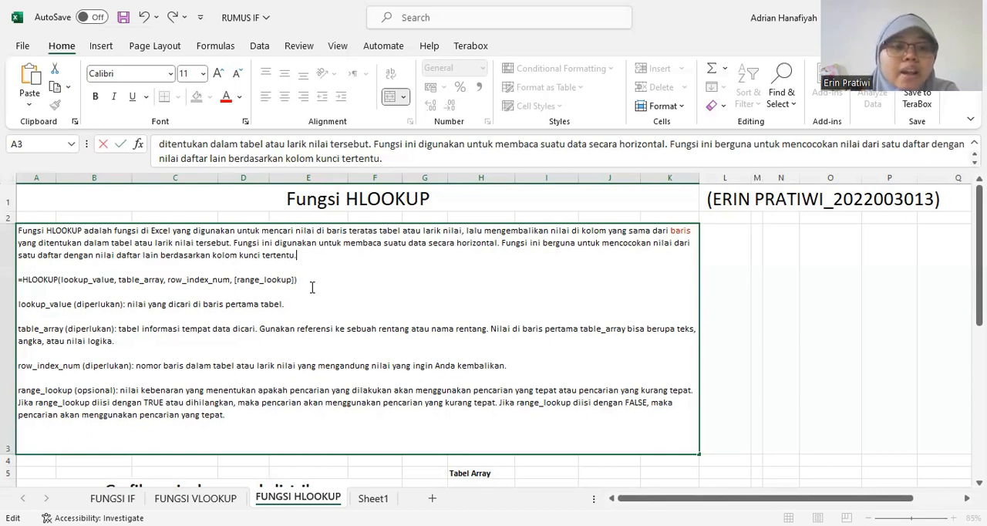
# Review the HLOOKUP argument explanations and the sales table, price table and pie chart below them, leaving the description cell's edit mode.
pyautogui.scroll(-1, 312, 287)
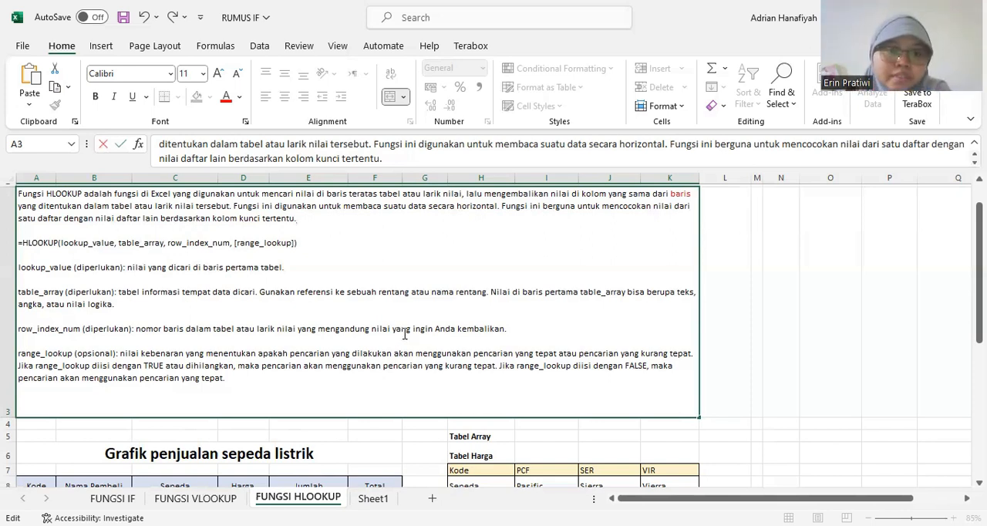
pyautogui.scroll(-1, 437, 326)
pyautogui.scroll(1, 438, 326)
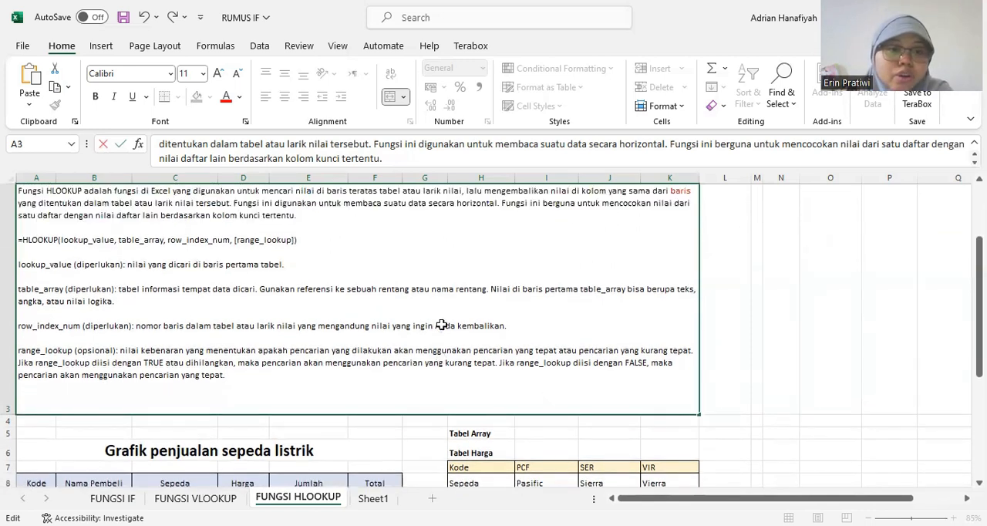
pyautogui.scroll(-5, 682, 376)
pyautogui.scroll(-2, 633, 354)
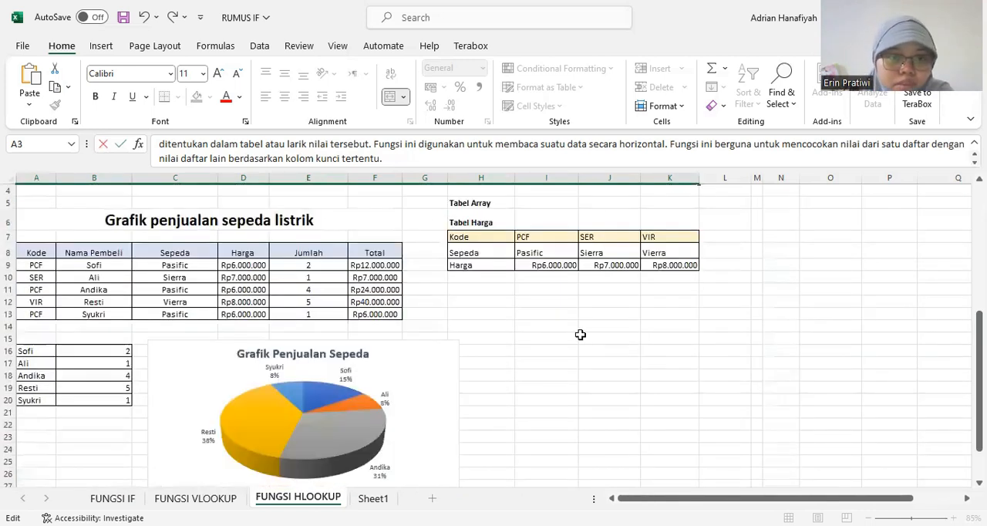
pyautogui.scroll(2, 580, 334)
pyautogui.scroll(-2, 580, 334)
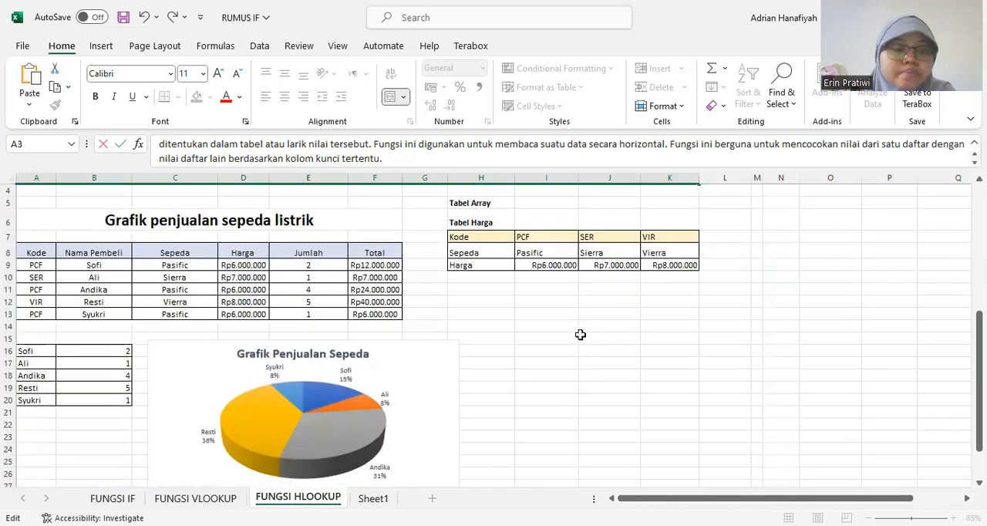
pyautogui.click(580, 335)
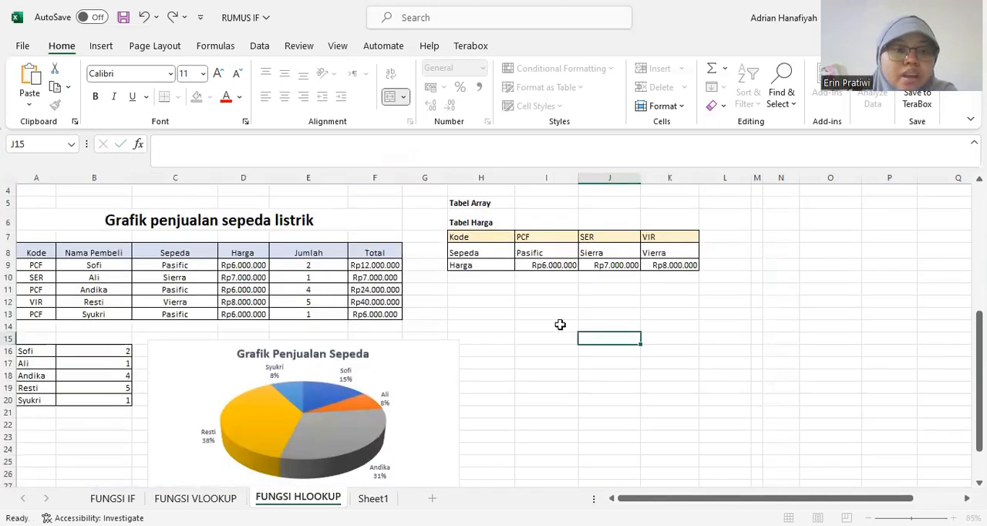
# Examine the electric bicycle sales table's title, code, buyer and Sepeda columns, and the Tabel Harga lookup table in H5:K9.
pyautogui.click(125, 219)
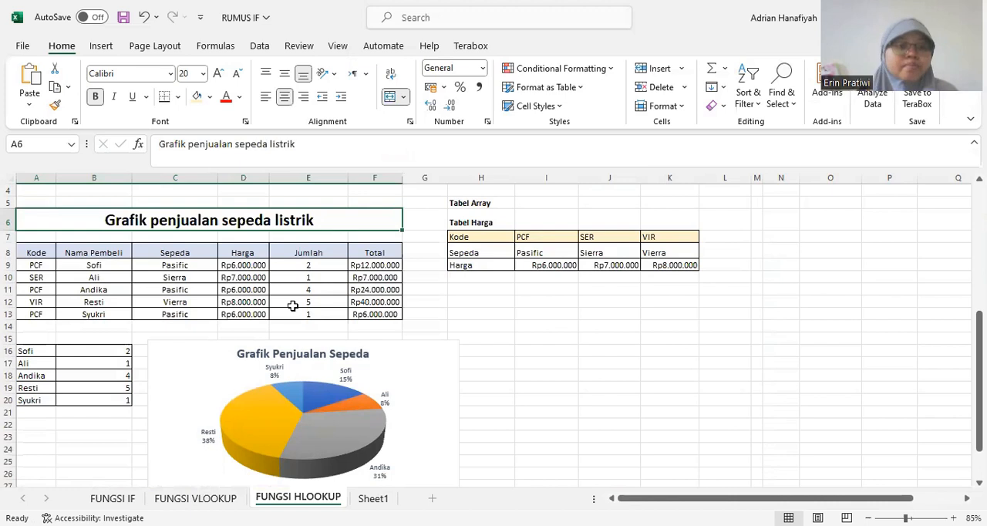
pyautogui.click(32, 255)
pyautogui.press('Down')
pyautogui.click(118, 222)
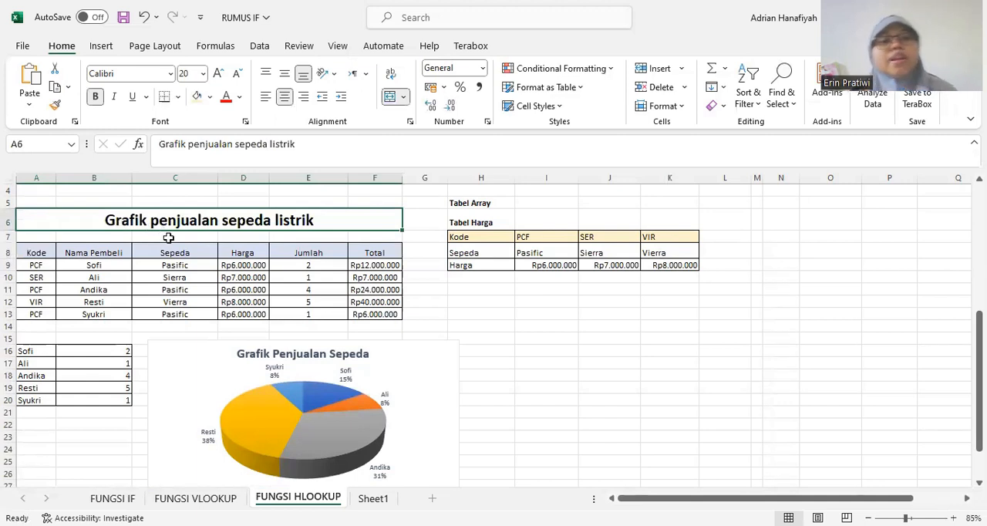
pyautogui.click(27, 252)
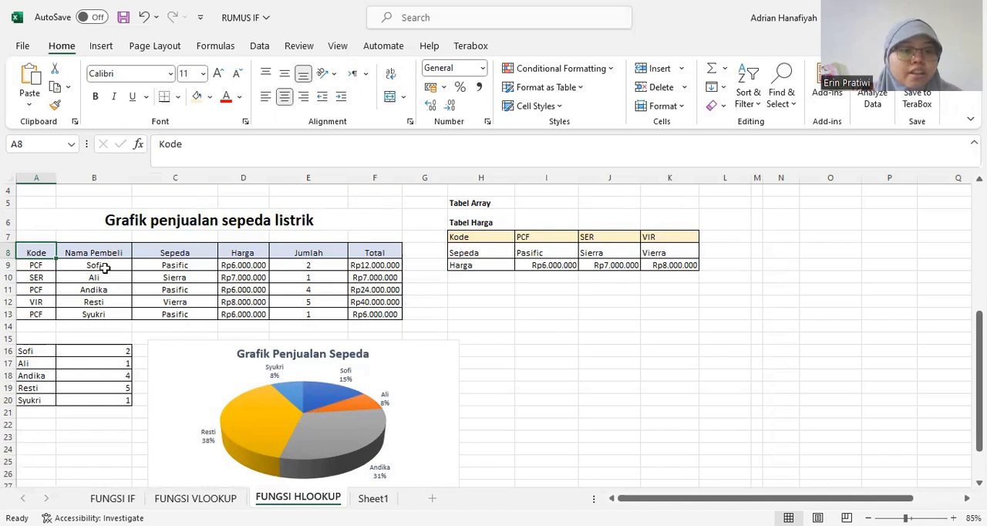
pyautogui.moveTo(103, 266); pyautogui.dragTo(104, 315)
pyautogui.click(173, 262)
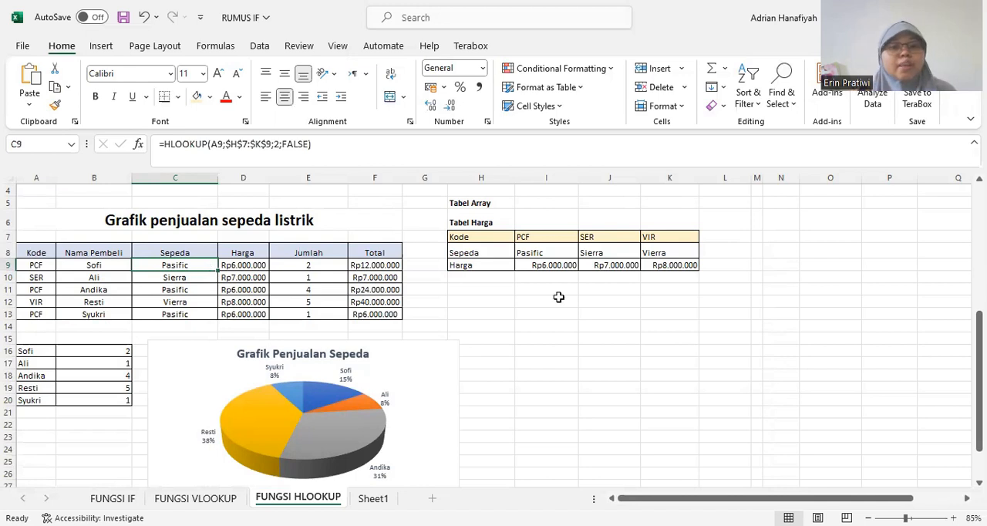
pyautogui.click(505, 203)
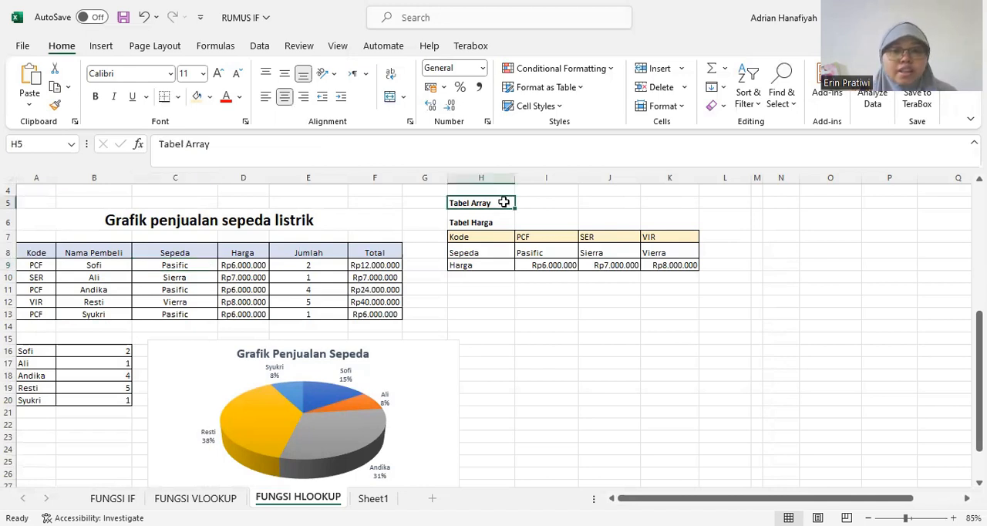
pyautogui.keyDown('shift'); pyautogui.click(654, 255); pyautogui.keyUp('shift')
pyautogui.click(260, 290)
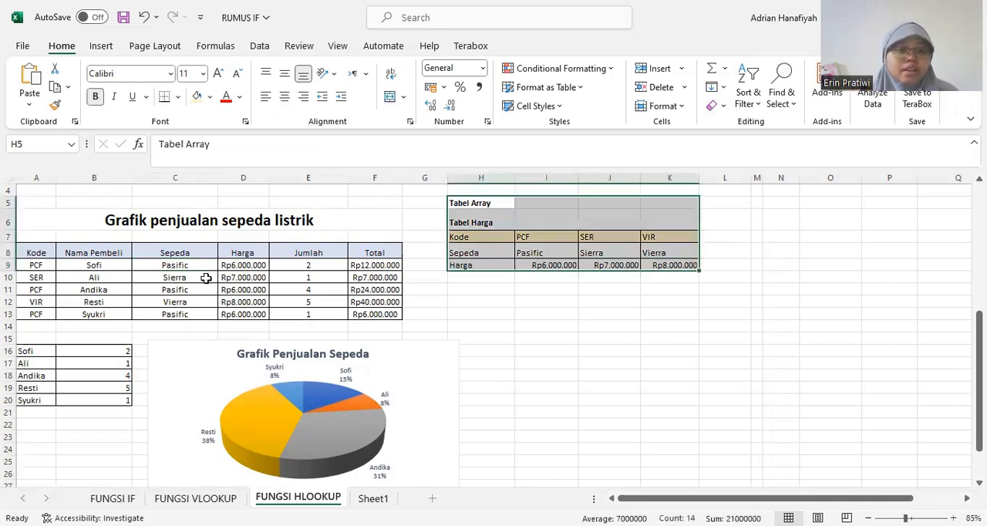
# Clear the existing formula from the first Sepeda cell, C9, and start a new formula there.
pyautogui.click(193, 267)
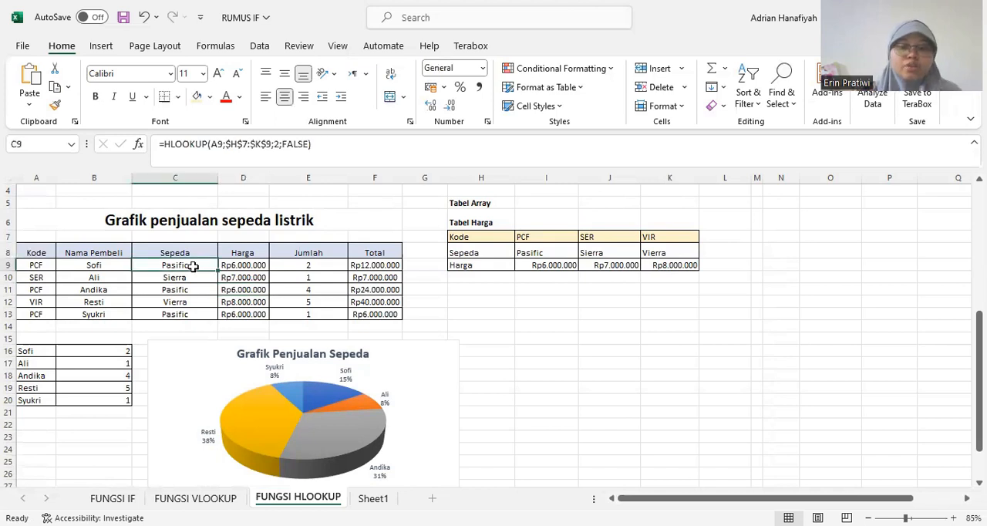
pyautogui.press('Delete')
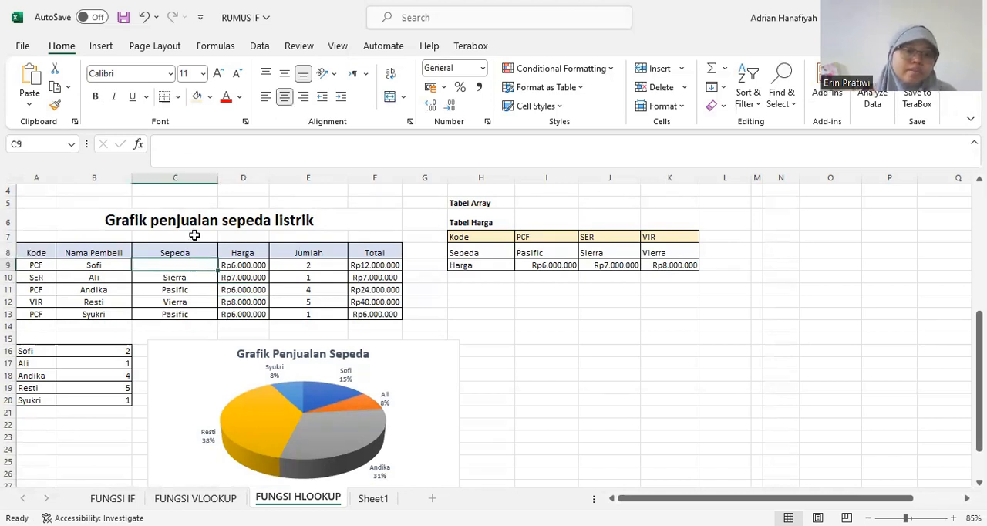
pyautogui.click(193, 235)
pyautogui.click(190, 263)
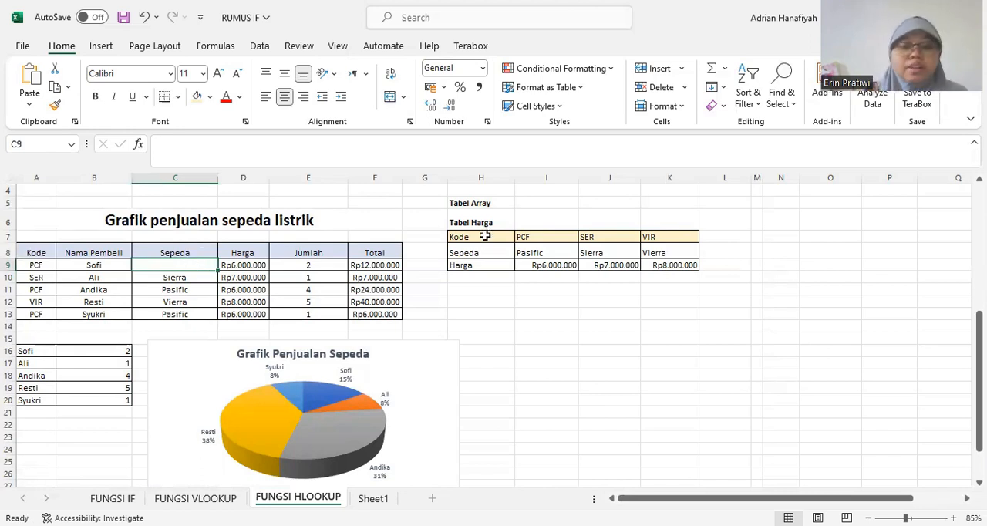
pyautogui.write('=')
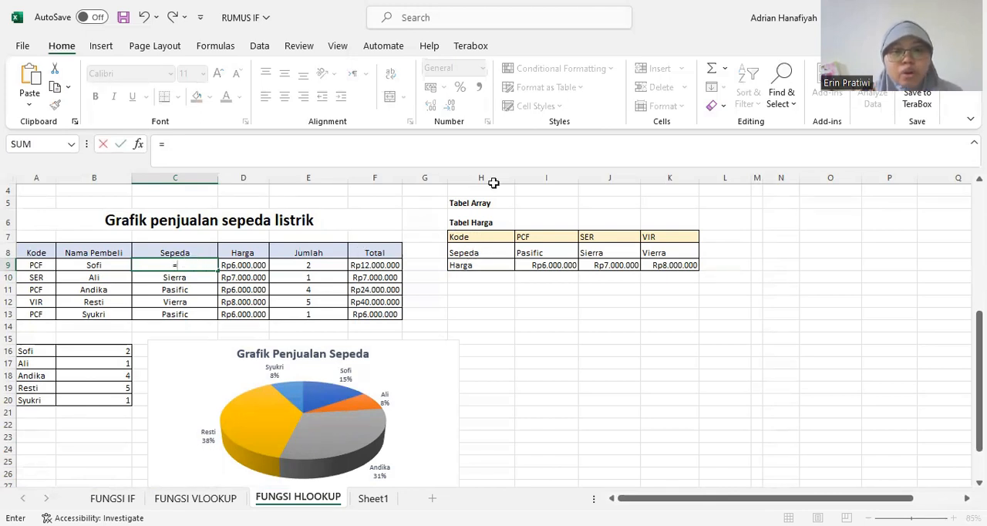
pyautogui.moveTo(496, 175); pyautogui.dragTo(543, 178)
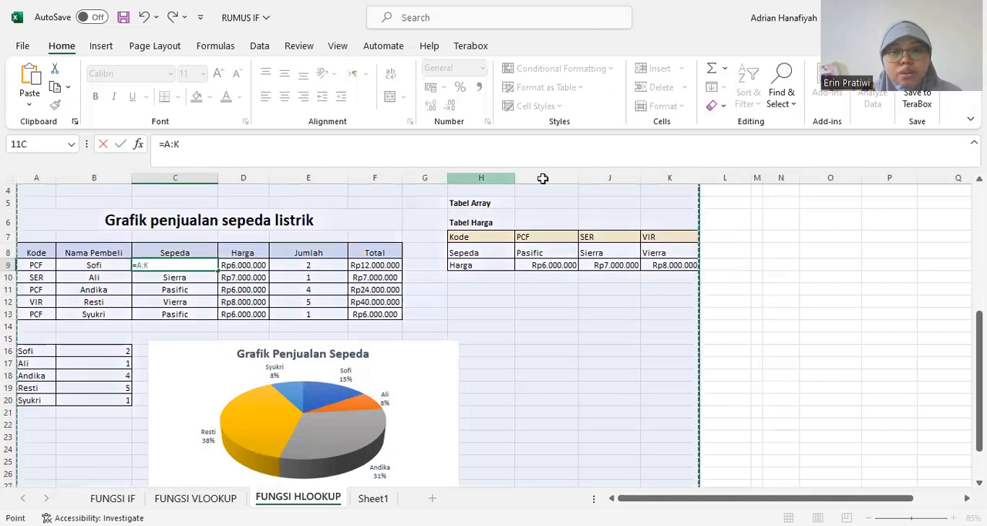
pyautogui.click(498, 192)
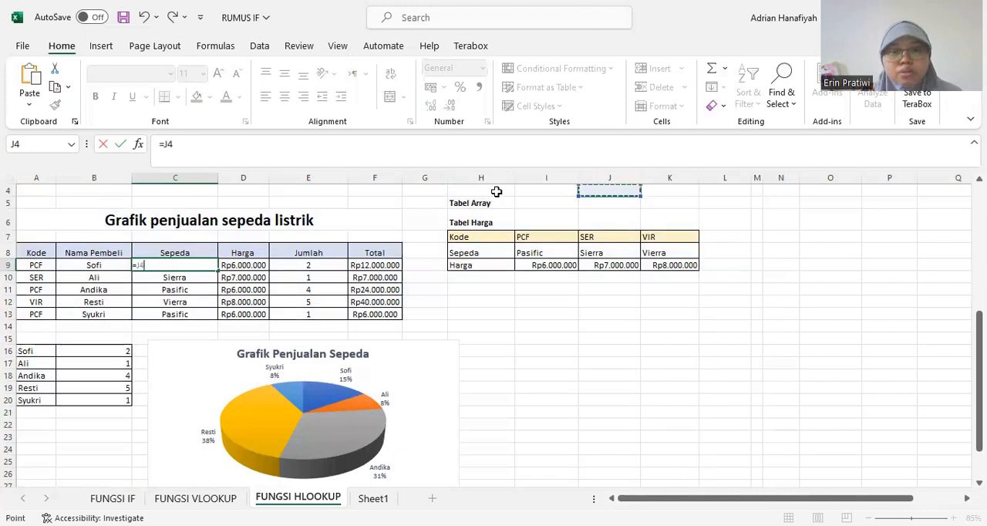
pyautogui.click(551, 190)
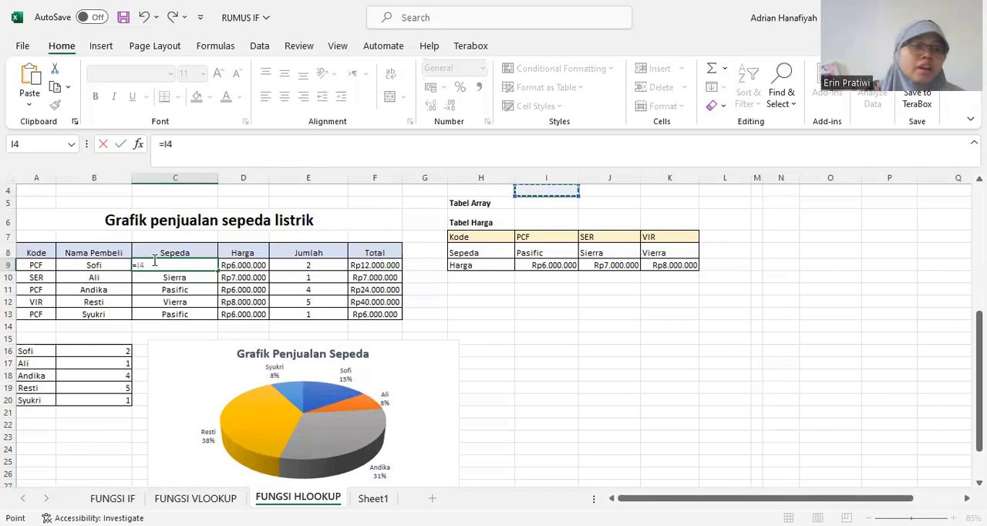
pyautogui.press('BackSpace')
pyautogui.press('BackSpace')
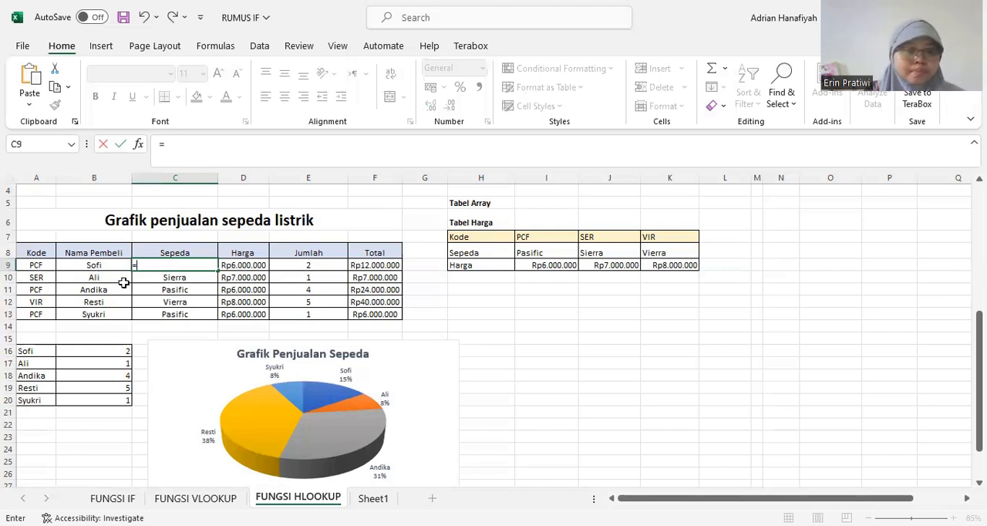
# Build an HLOOKUP formula in C9 with A9 as the lookup value and H7:K9 as the table array.
pyautogui.write('hlo')
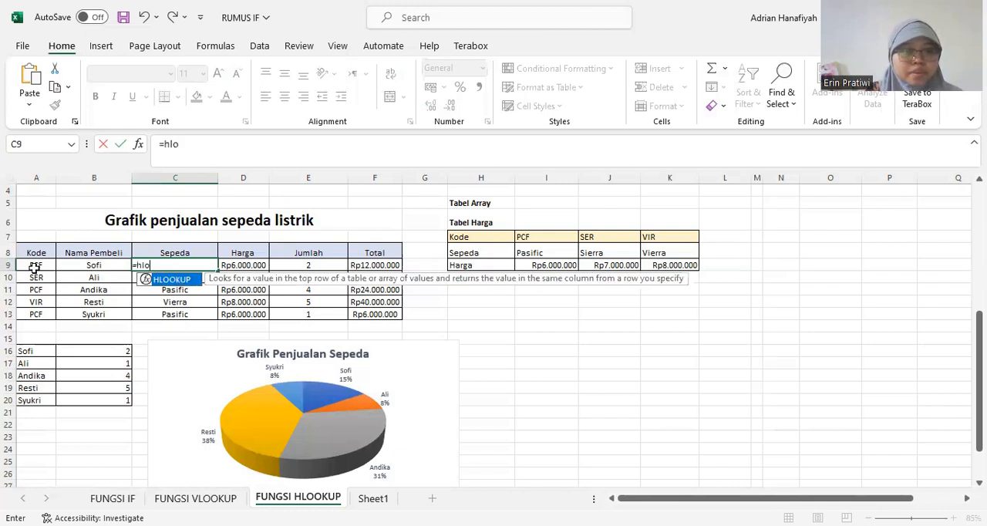
pyautogui.press('Tab')
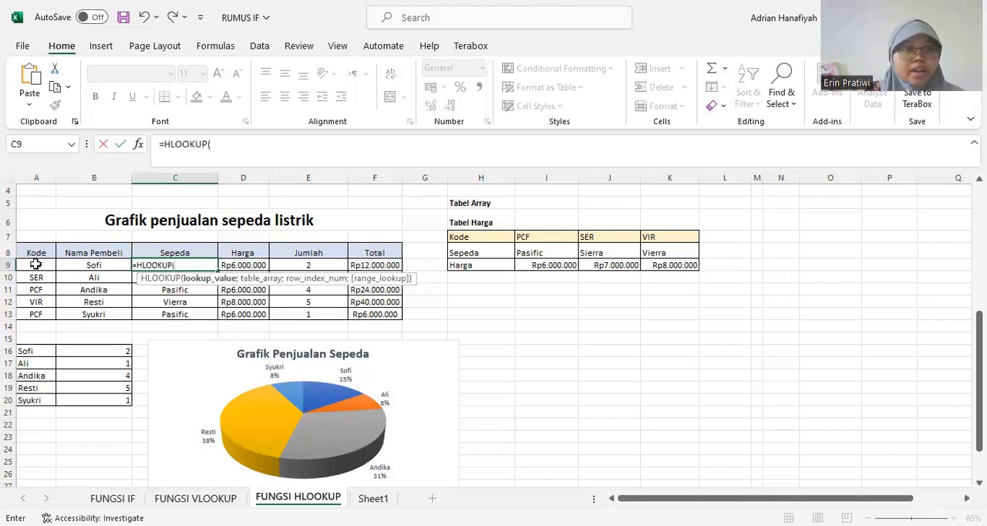
pyautogui.click(36, 263)
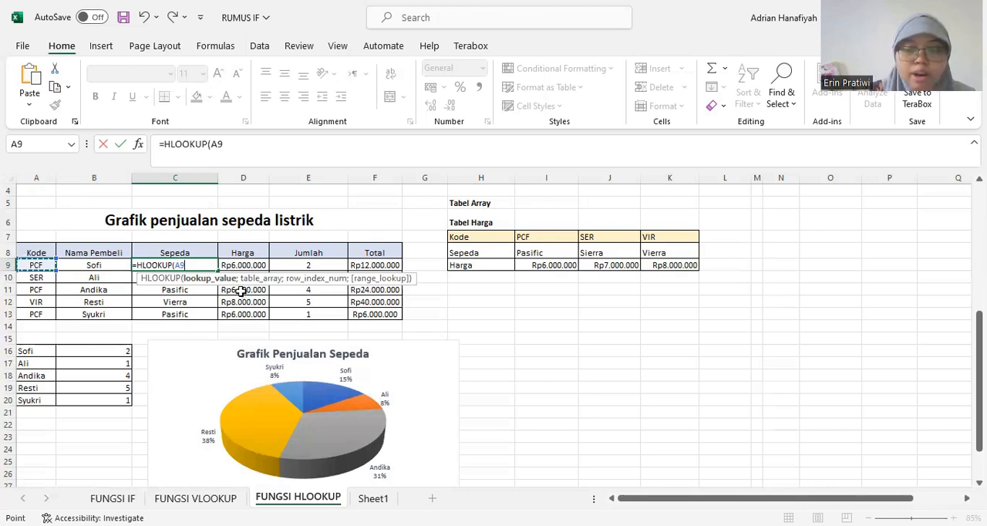
pyautogui.write(';')
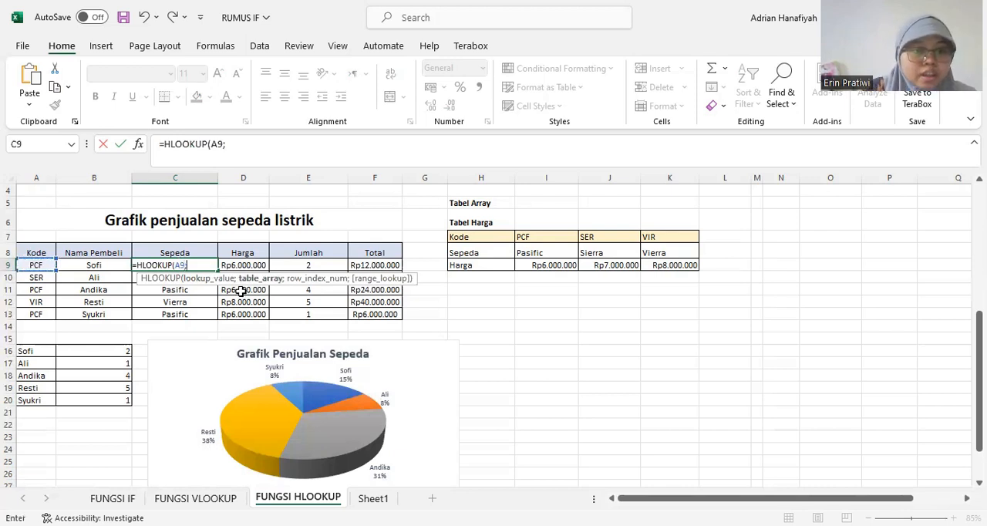
pyautogui.click(476, 237)
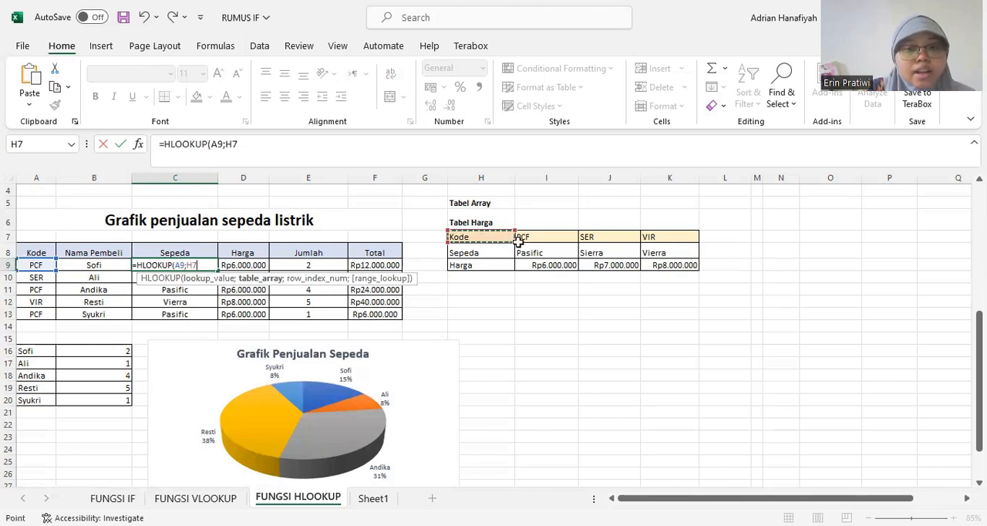
pyautogui.keyDown('shift'); pyautogui.click(670, 264); pyautogui.keyUp('shift')
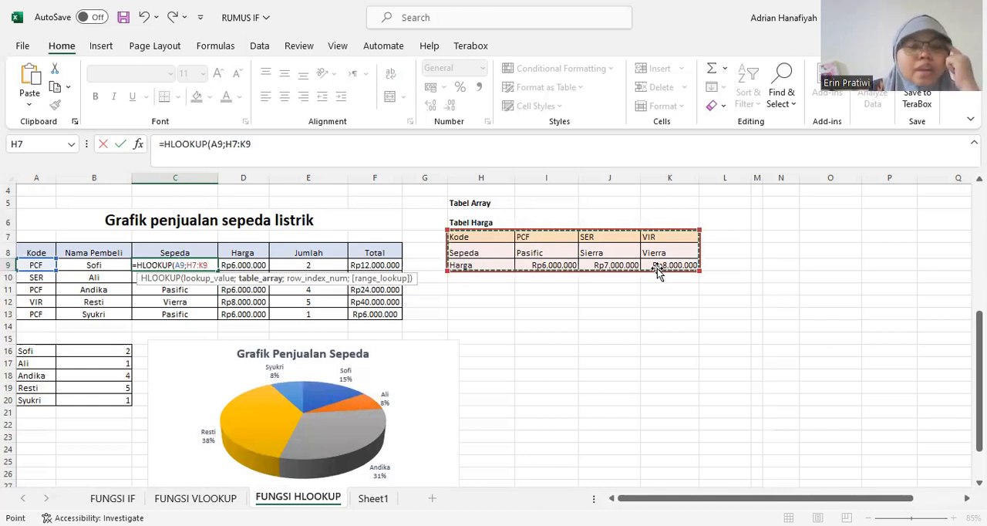
# Make the table array reference in the C9 formula absolute as $H$7:$K$9.
pyautogui.click(225, 144)
pyautogui.write('$H')
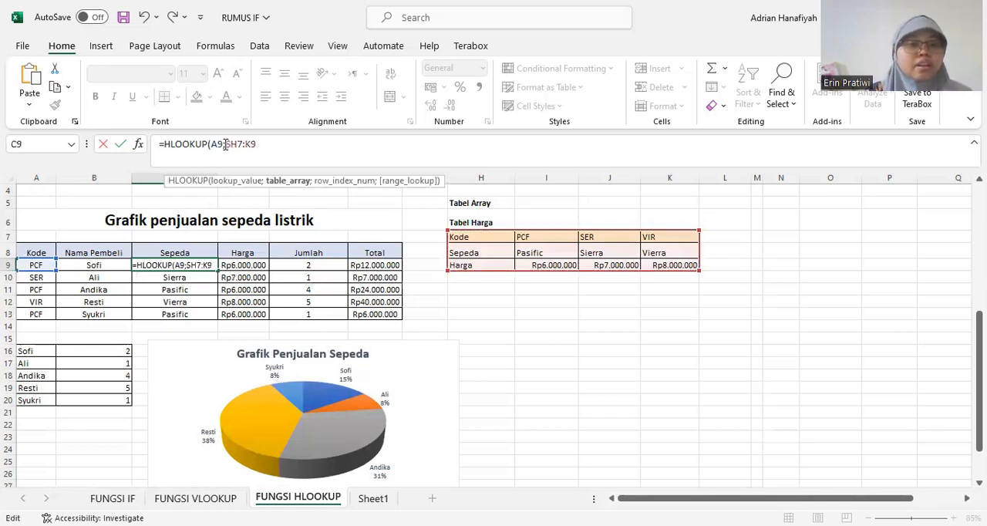
pyautogui.write('$7:')
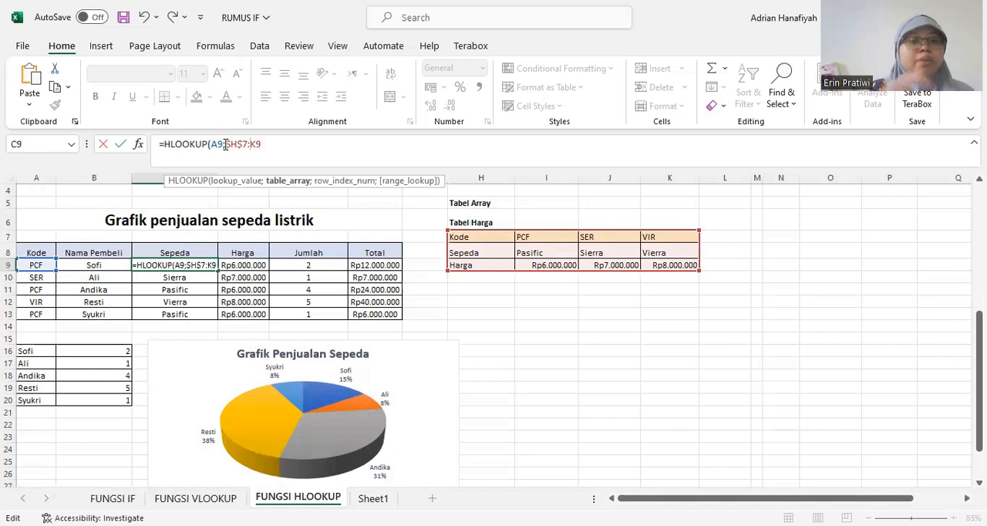
pyautogui.write('$')
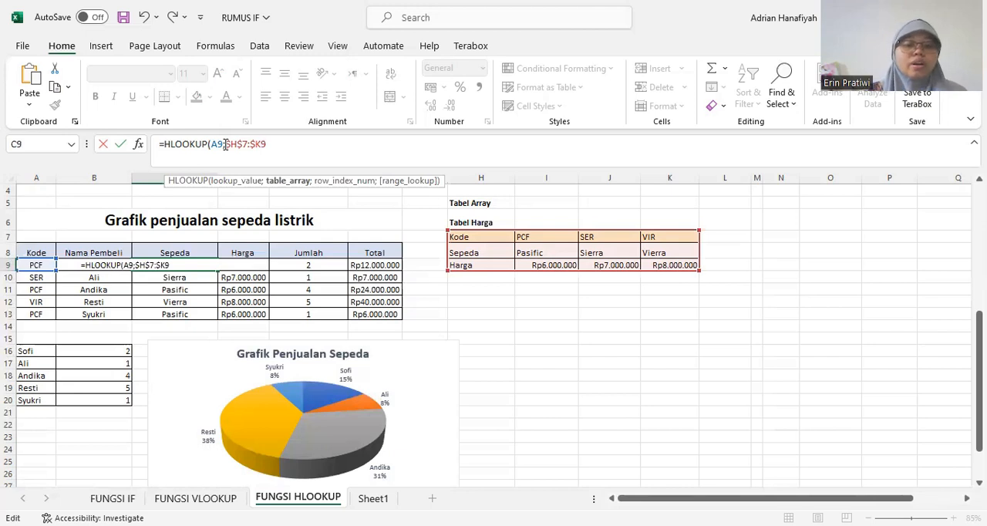
pyautogui.write('$')
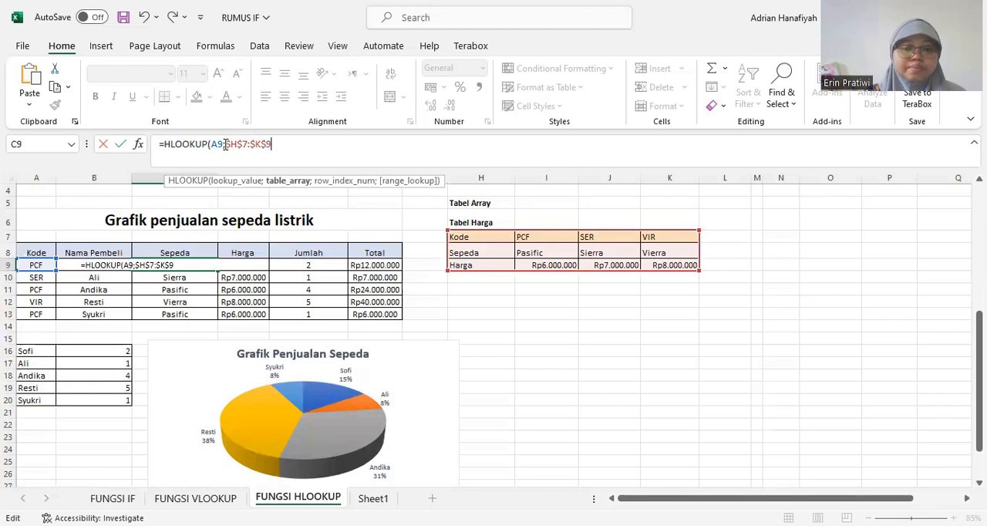
# Complete the HLOOKUP formula in C9 with 2 as the row index number and commit it.
pyautogui.write(';')
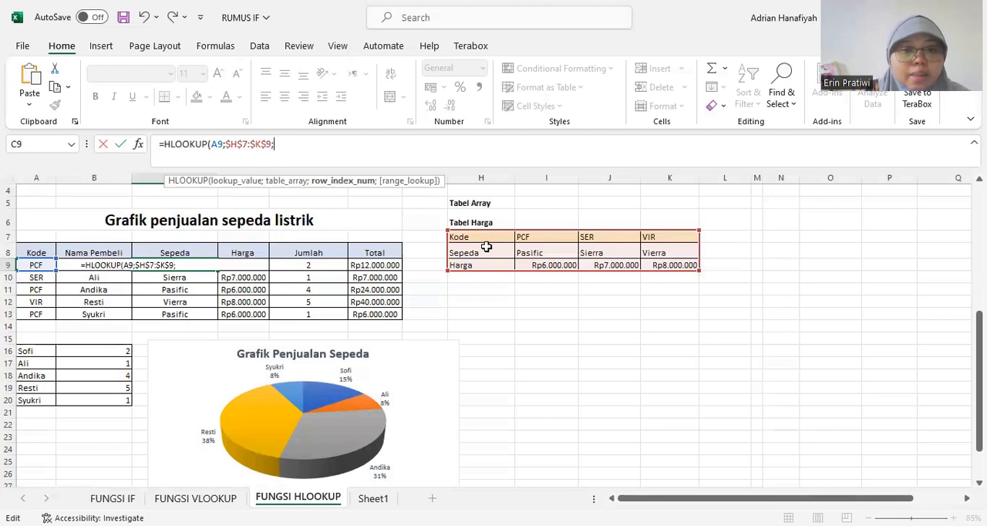
pyautogui.write('2')
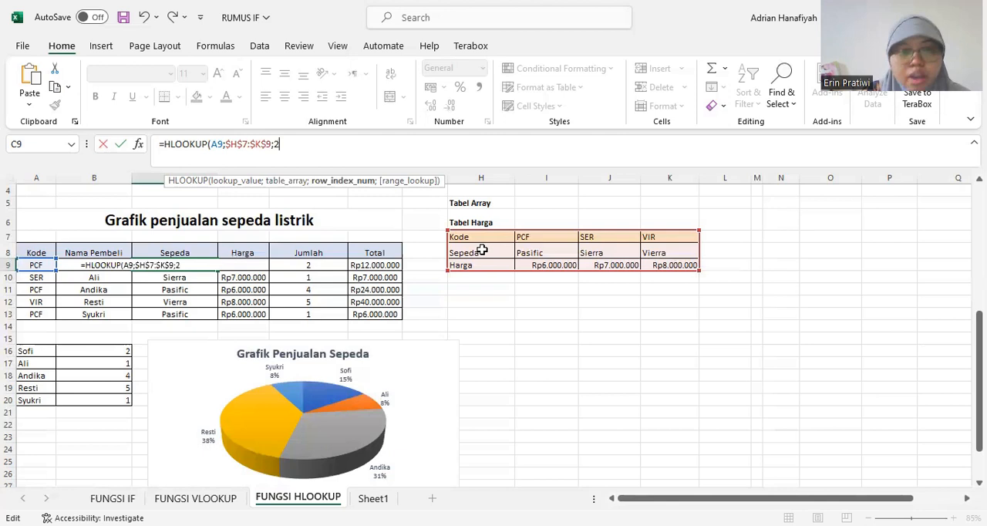
pyautogui.click(482, 249)
pyautogui.click(185, 265)
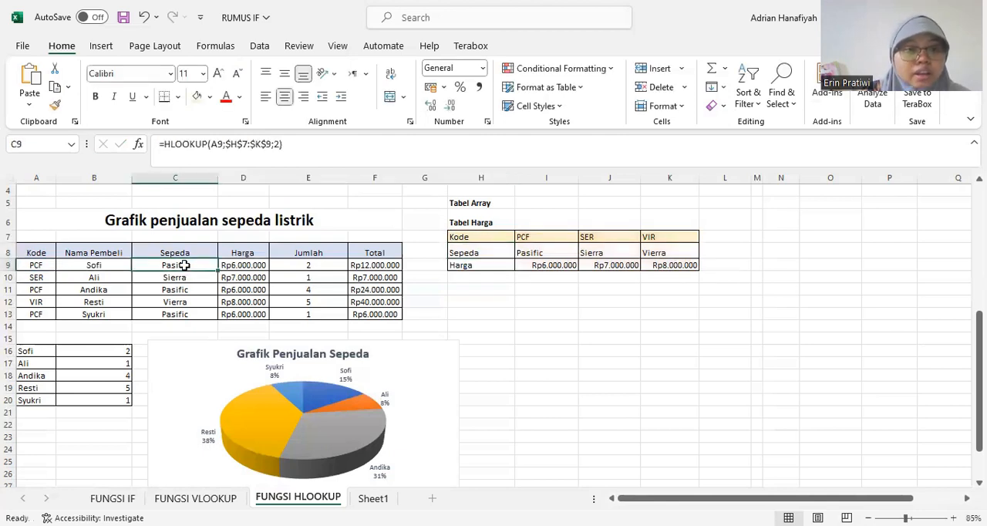
# Add FALSE as the range_lookup argument of the HLOOKUP formula in C9, accepting the suggested bracket correction.
pyautogui.click(279, 144)
pyautogui.doubleClick(276, 144)
pyautogui.press('Right')
pyautogui.write(';fa')
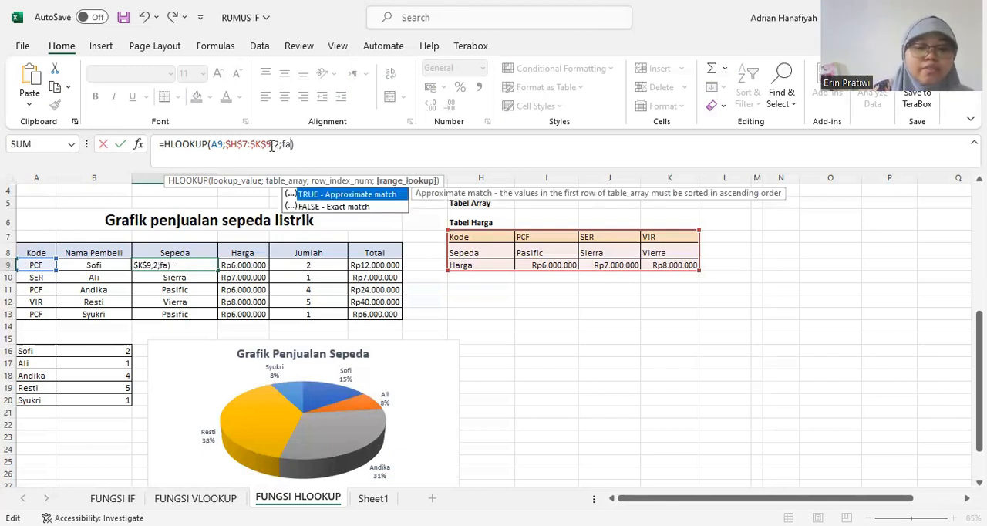
pyautogui.write('ls')
pyautogui.press('Right')
pyautogui.write('e)')
pyautogui.press('Return')
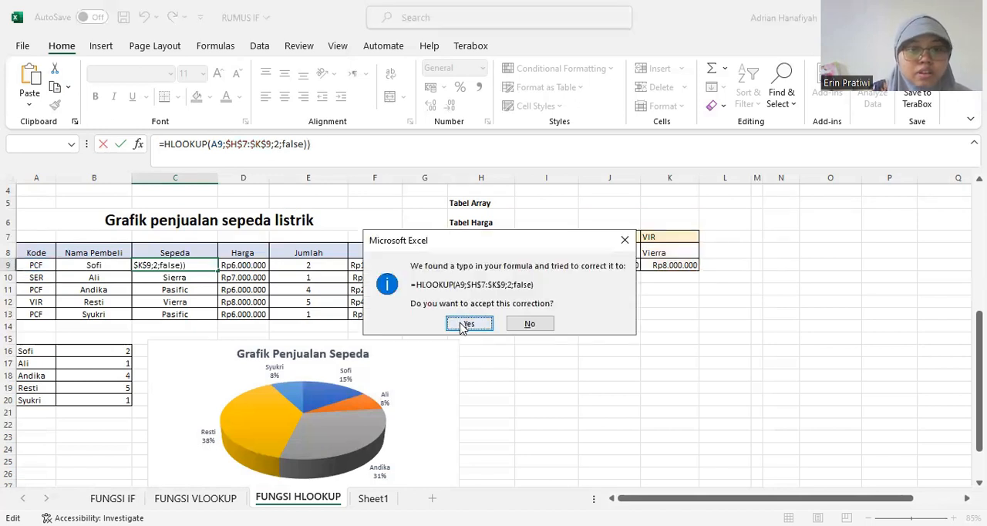
pyautogui.press('Return')
# Clear the old formulas from the remaining Sepeda cells, C10:C13.
pyautogui.click(299, 285)
pyautogui.click(184, 263)
pyautogui.moveTo(180, 281); pyautogui.dragTo(181, 324)
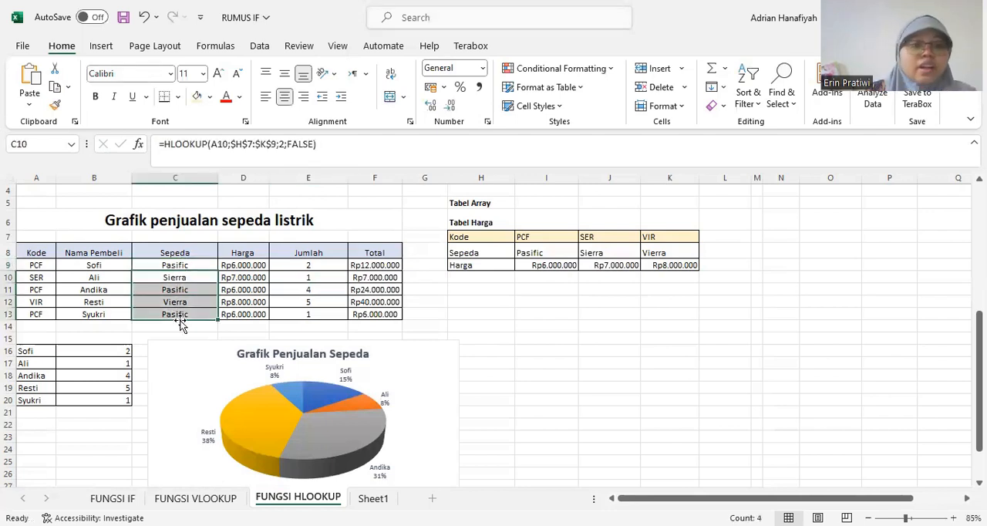
pyautogui.press('Delete')
# Fill the HLOOKUP formula from C9 down the Sepeda column to C13.
pyautogui.click(190, 264)
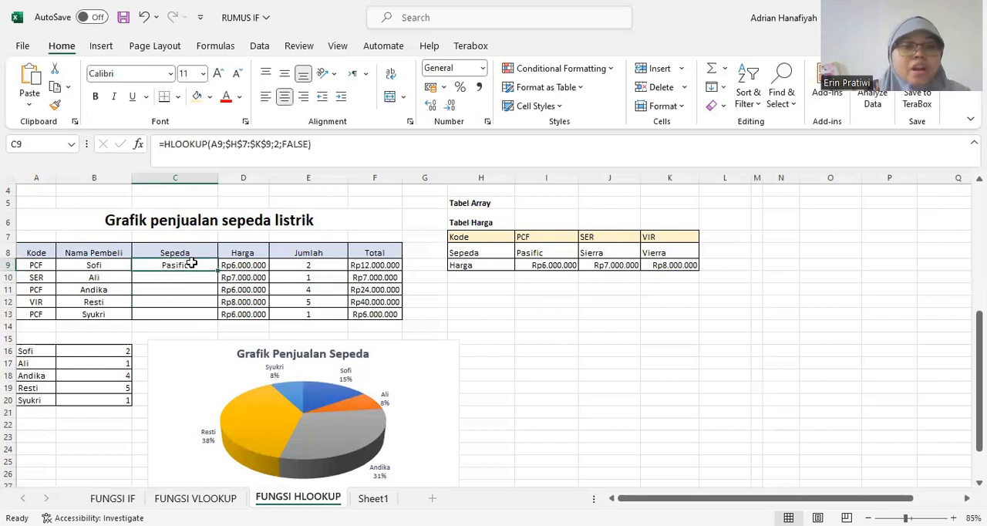
pyautogui.click(242, 144)
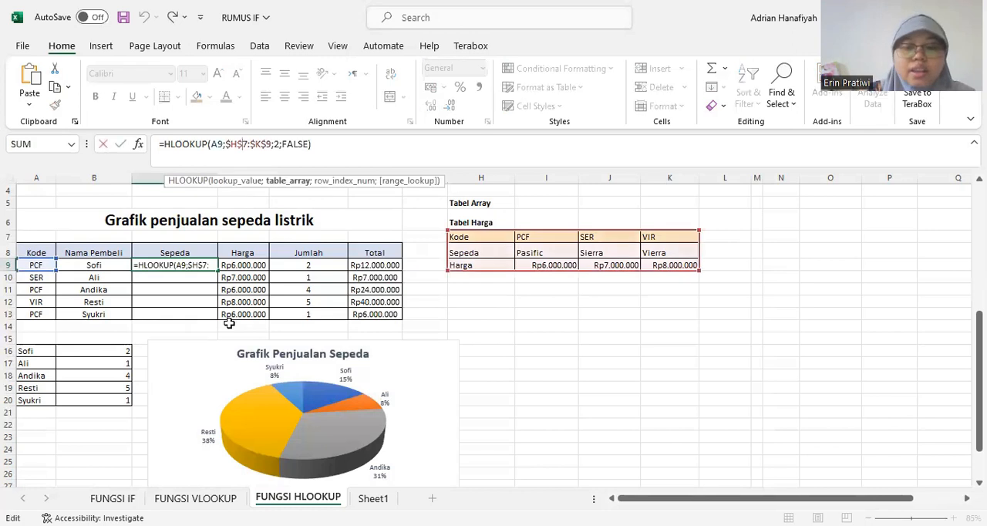
pyautogui.click(204, 265)
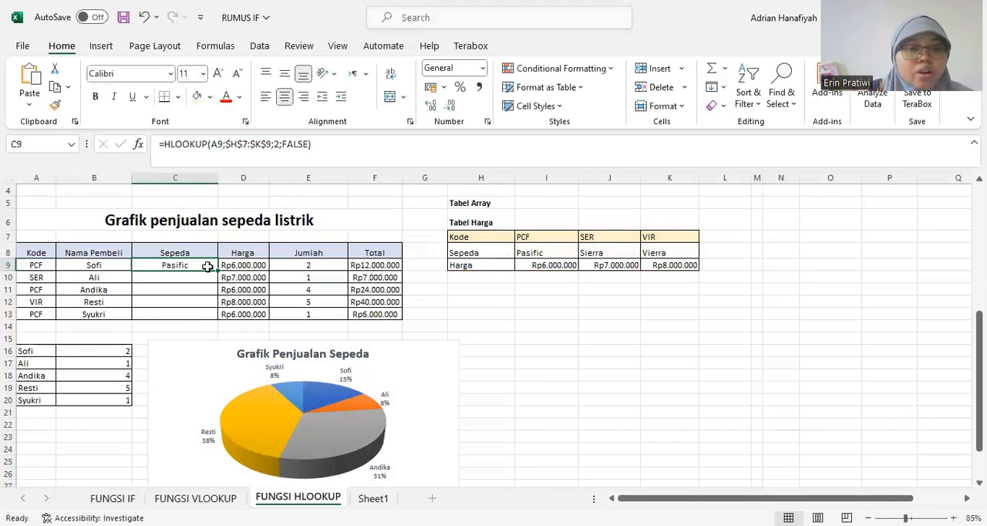
pyautogui.moveTo(219, 272); pyautogui.dragTo(273, 324)
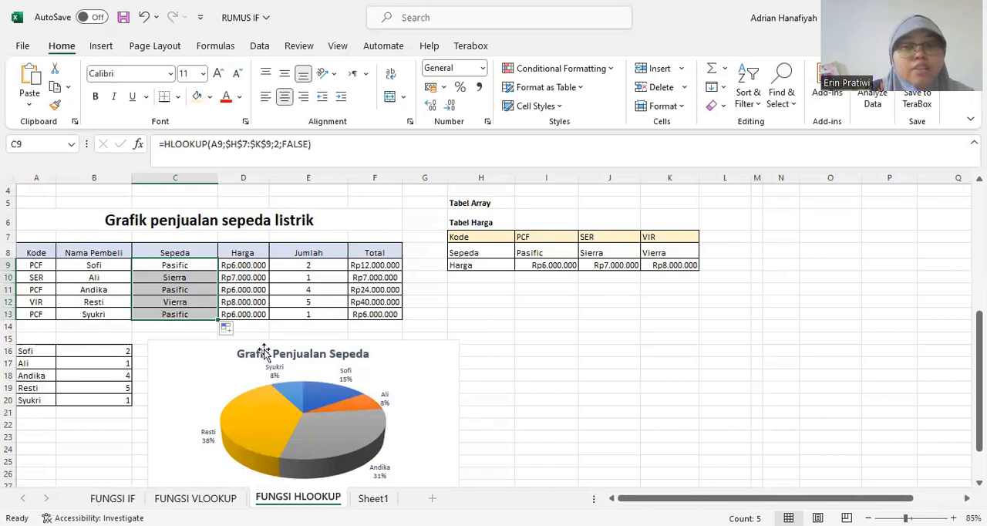
# Check the filled Sepeda names against the codes in column A and the matching entries in Tabel Harga.
pyautogui.click(205, 293)
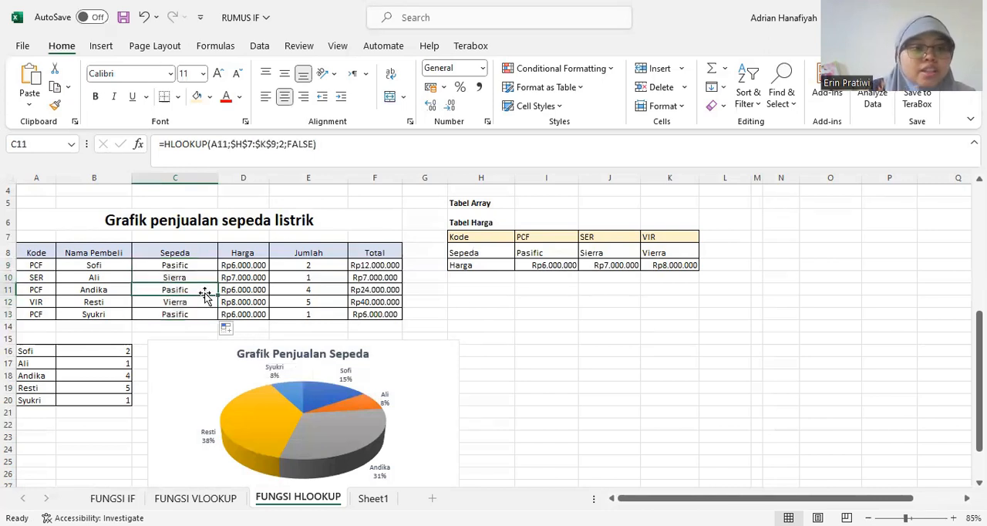
pyautogui.click(193, 267)
pyautogui.press('Up')
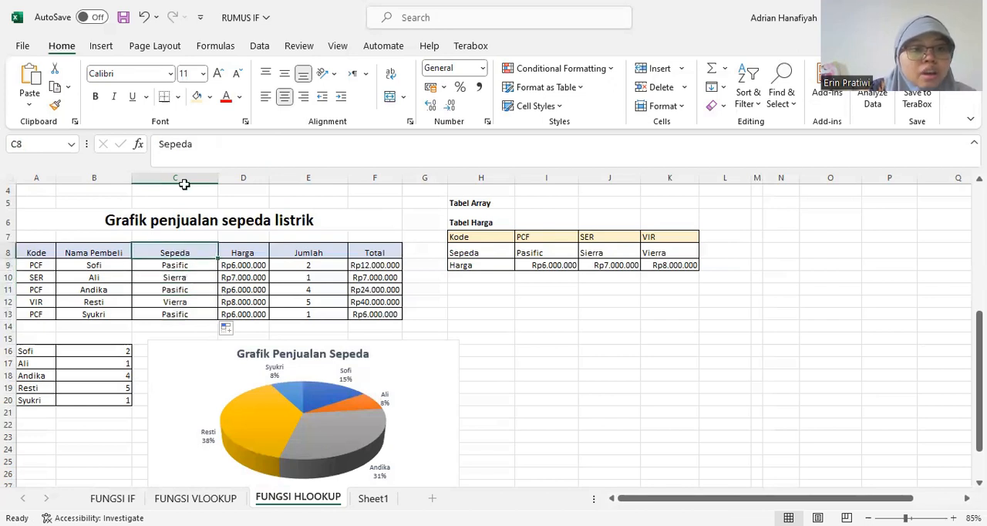
pyautogui.click(34, 267)
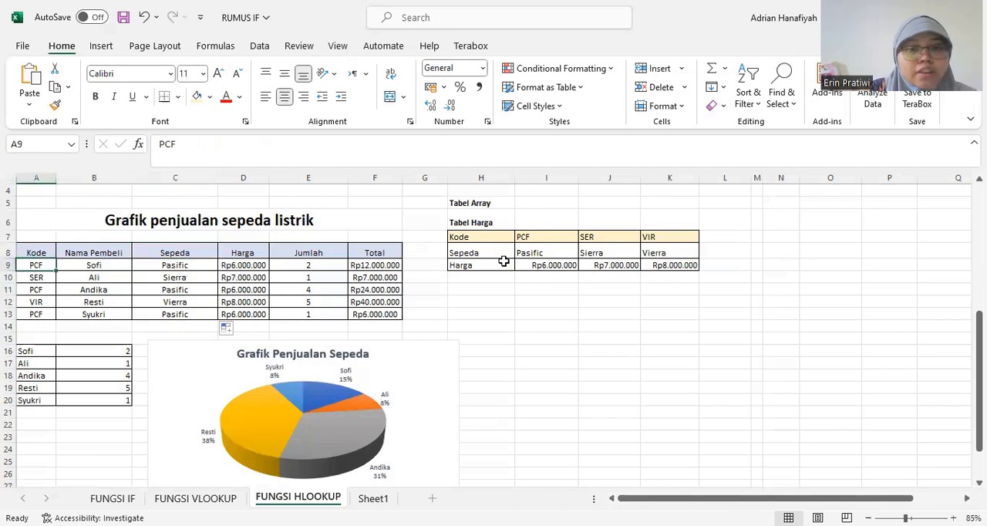
pyautogui.click(551, 257)
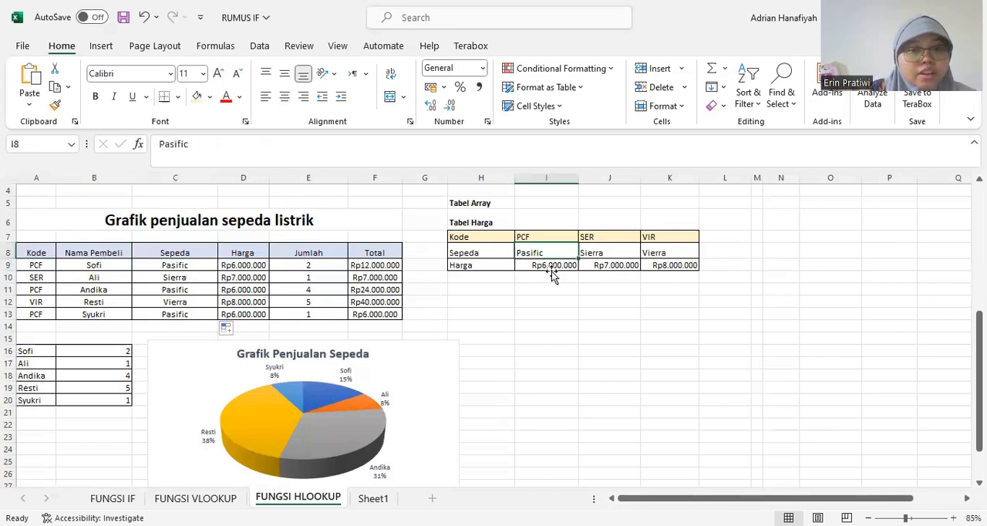
pyautogui.press('Down')
pyautogui.press('Down')
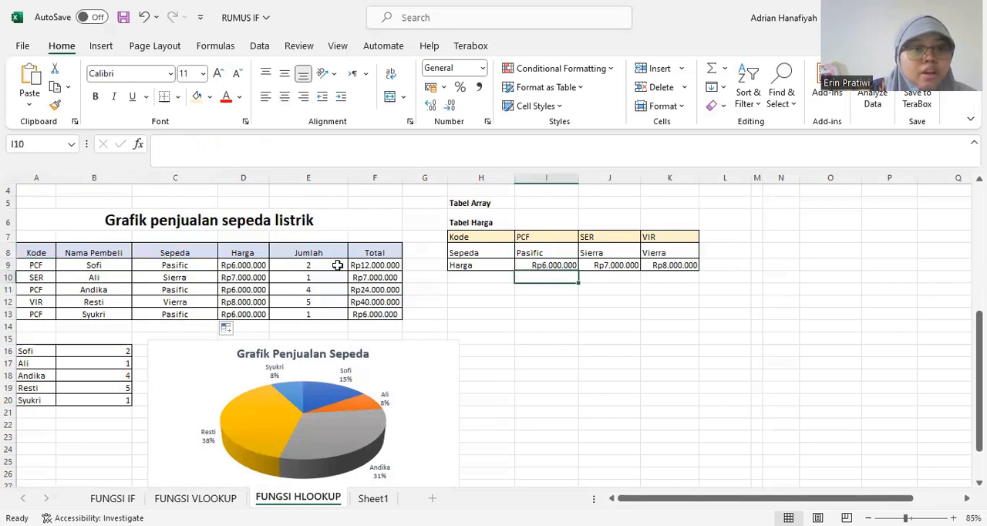
pyautogui.press('Home')
pyautogui.click(586, 253)
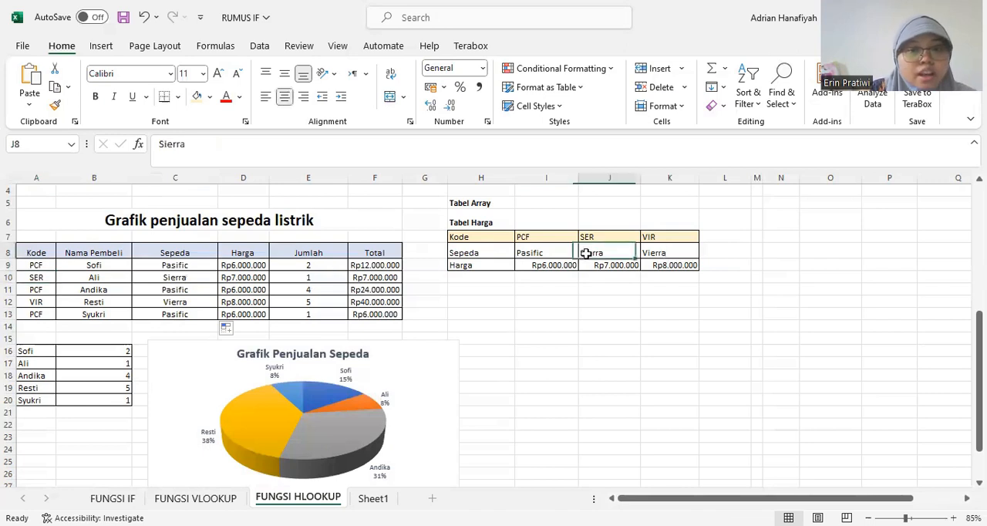
pyautogui.click(33, 299)
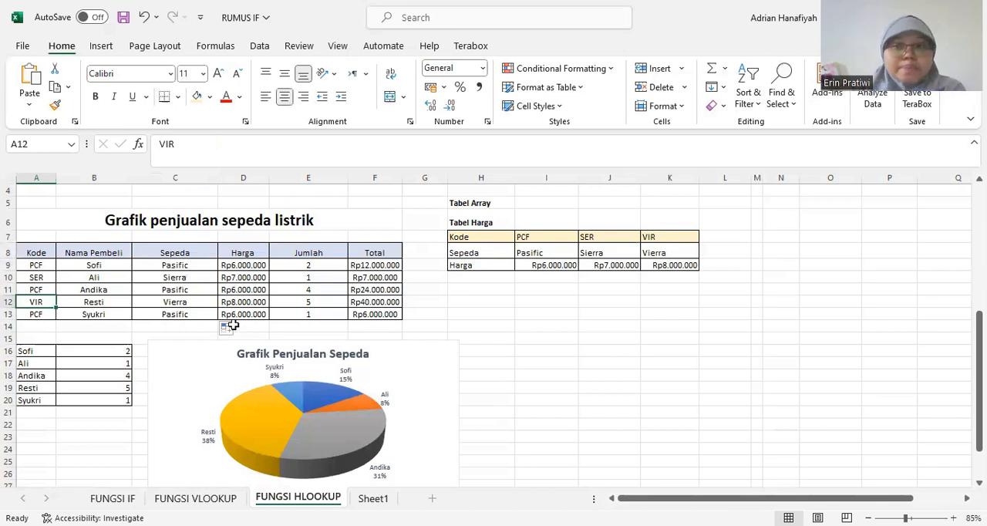
pyautogui.click(165, 291)
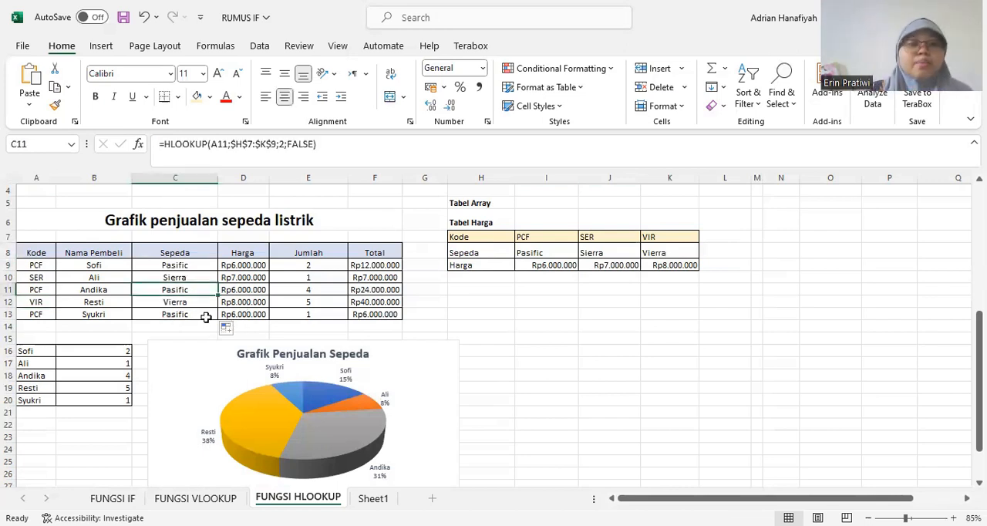
# Fill the Sepeda header cell, C8, with orange.
pyautogui.press('Up')
pyautogui.press('Up')
pyautogui.press('Up')
pyautogui.press('Up')
pyautogui.click(188, 254)
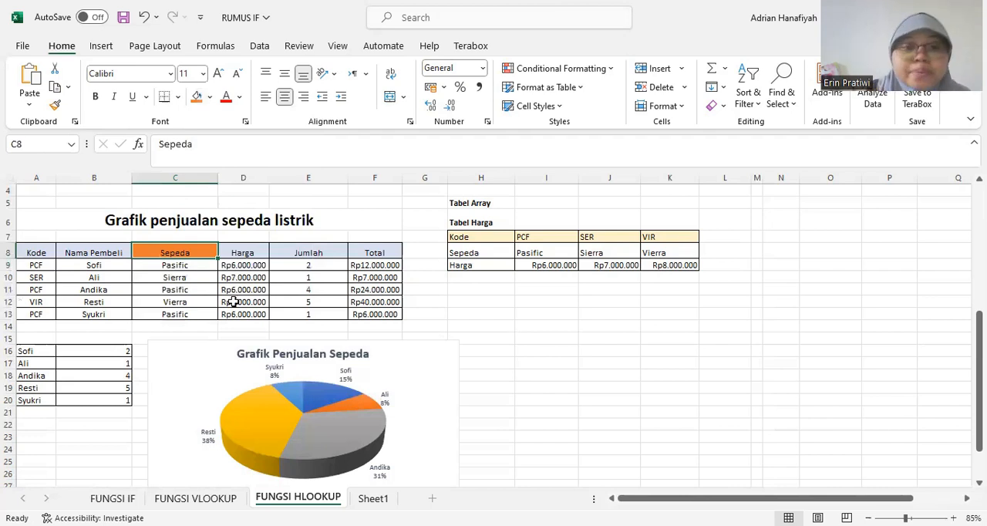
# Compare the HLOOKUP formulas in C9 and D9, and clear the existing Harga formulas from D9:D13.
pyautogui.click(252, 247)
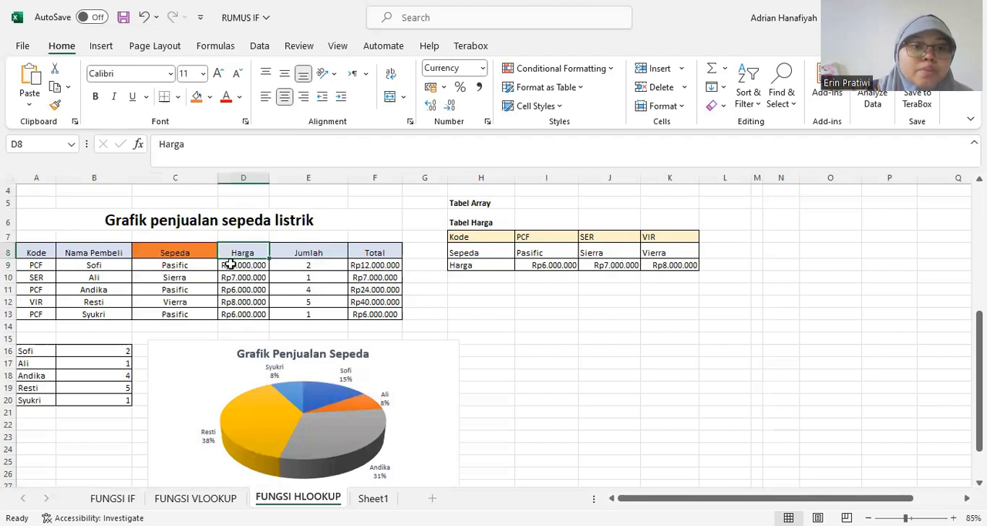
pyautogui.click(232, 265)
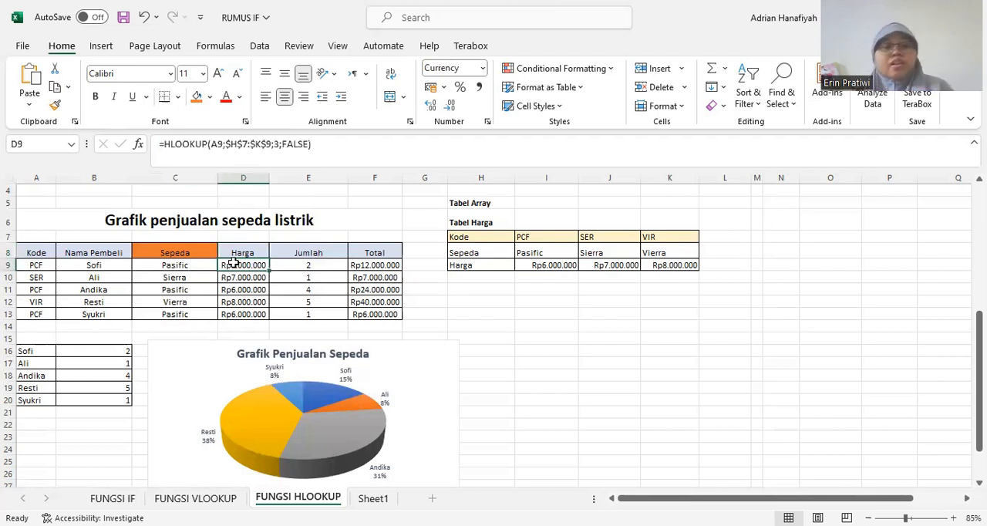
pyautogui.click(195, 270)
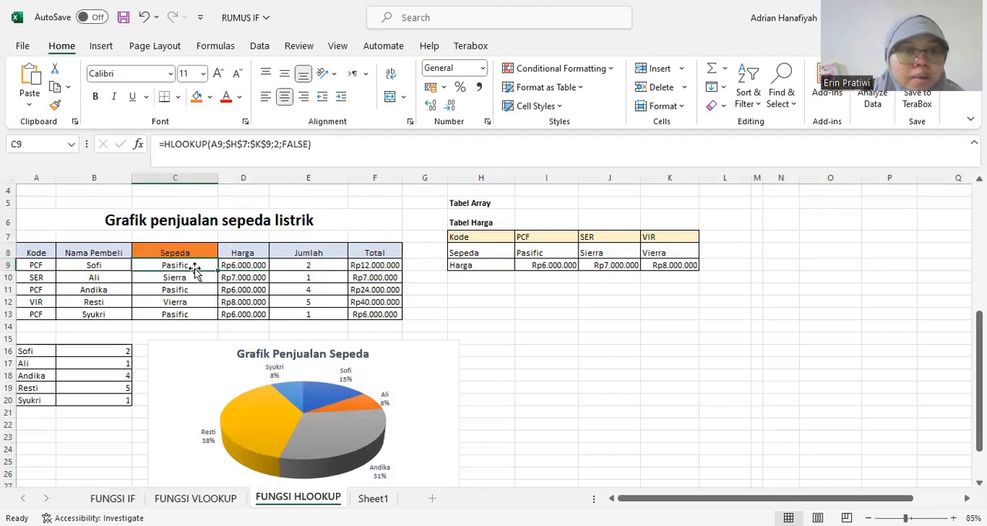
pyautogui.click(257, 154)
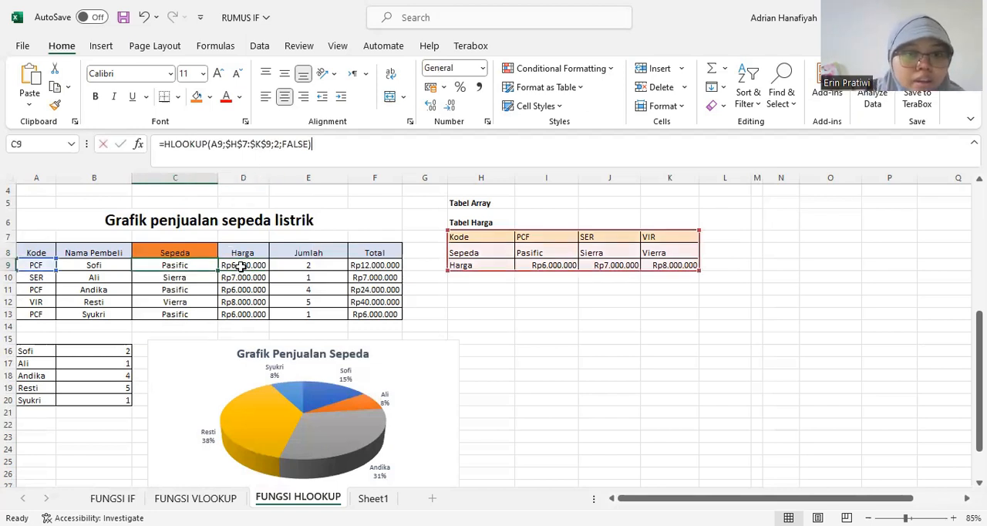
pyautogui.click(245, 263)
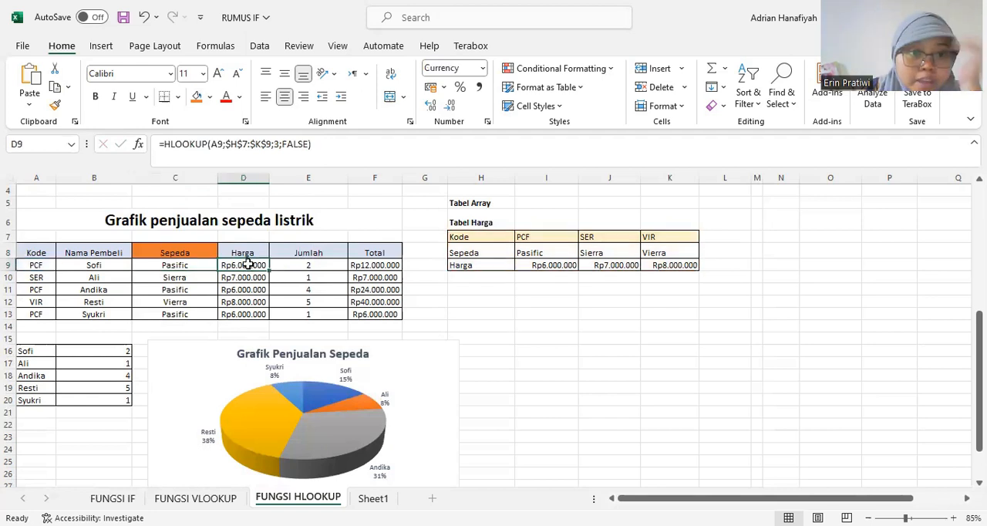
pyautogui.keyDown('shift'); pyautogui.click(238, 316); pyautogui.keyUp('shift')
pyautogui.press('Delete')
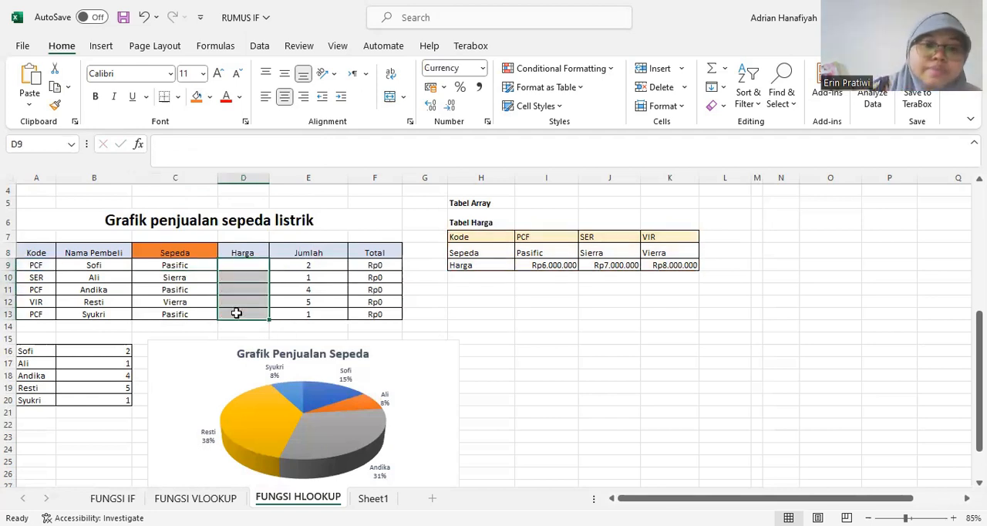
pyautogui.click(241, 254)
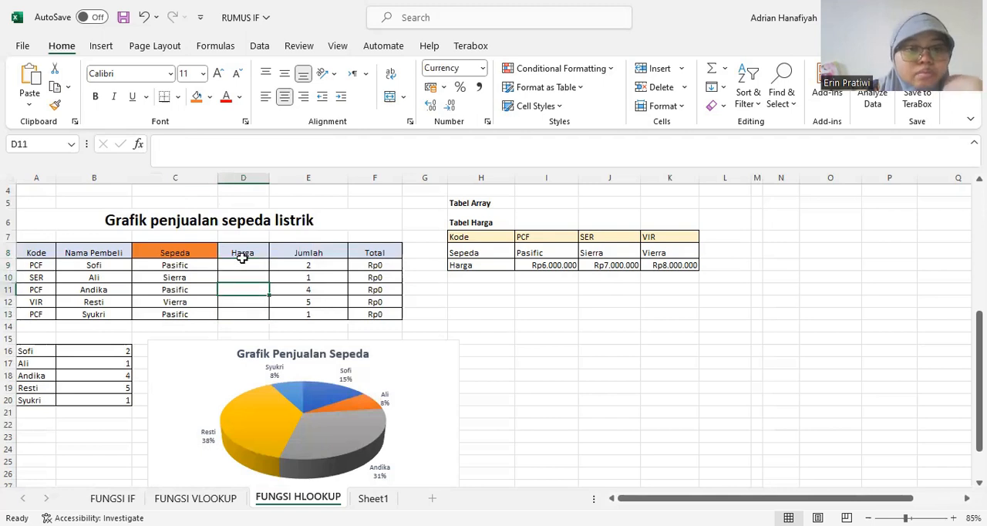
# Copy the HLOOKUP formula text from C9 and paste it into the first Harga cell, D9.
pyautogui.click(245, 266)
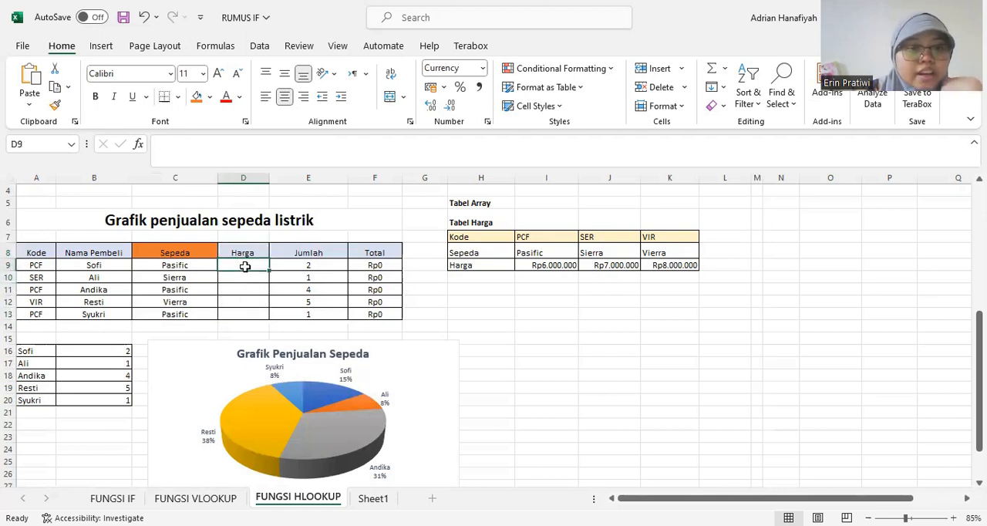
pyautogui.click(494, 237)
pyautogui.click(575, 236)
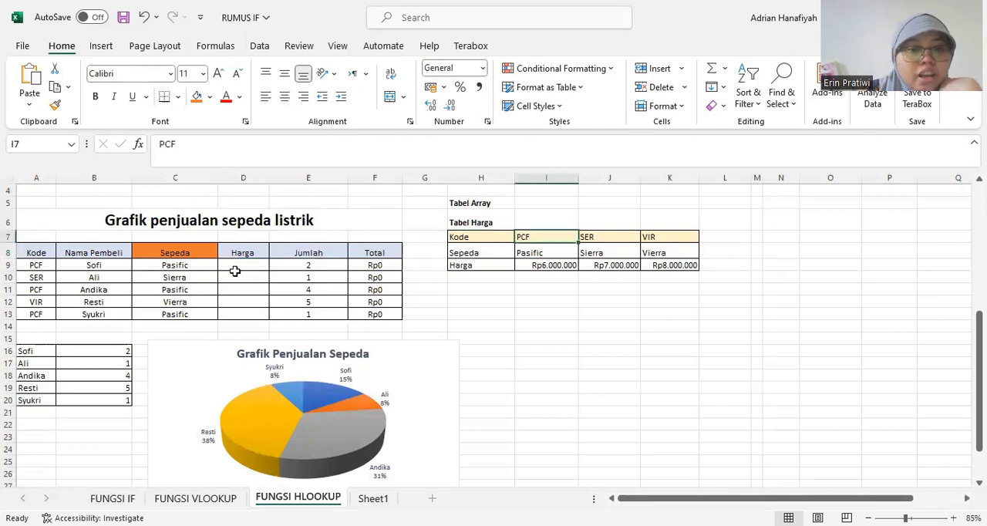
pyautogui.click(233, 271)
pyautogui.click(187, 264)
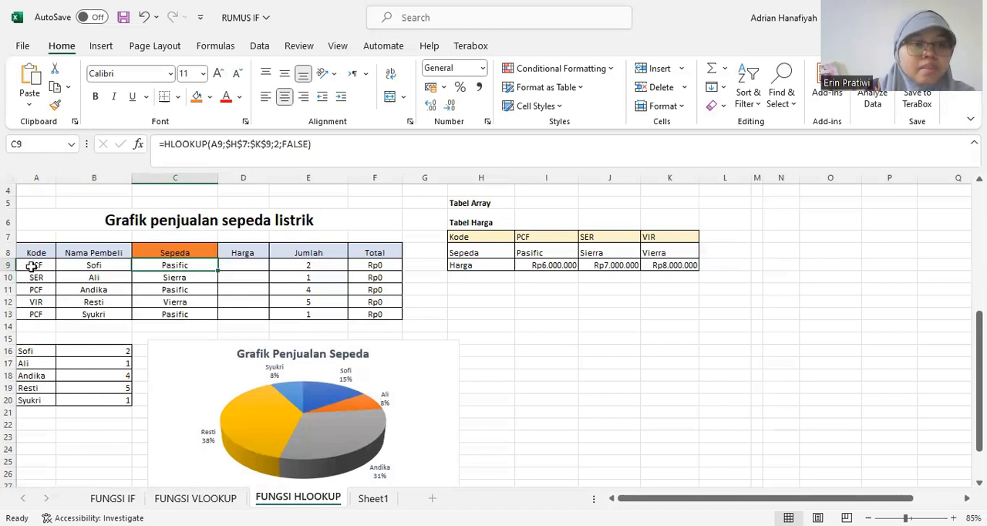
pyautogui.click(500, 265)
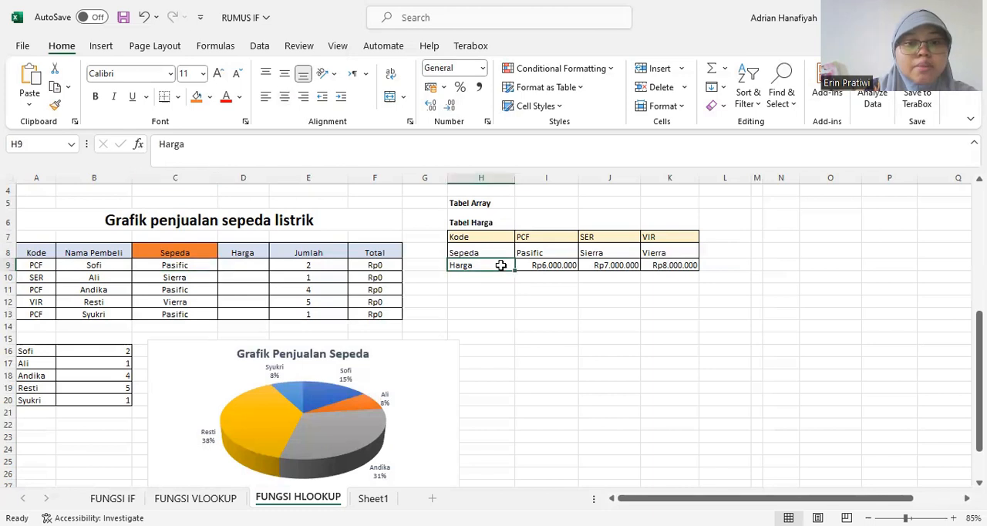
pyautogui.click(183, 265)
pyautogui.moveTo(317, 143); pyautogui.dragTo(149, 143)
pyautogui.hotkey('ctrl', 'c')
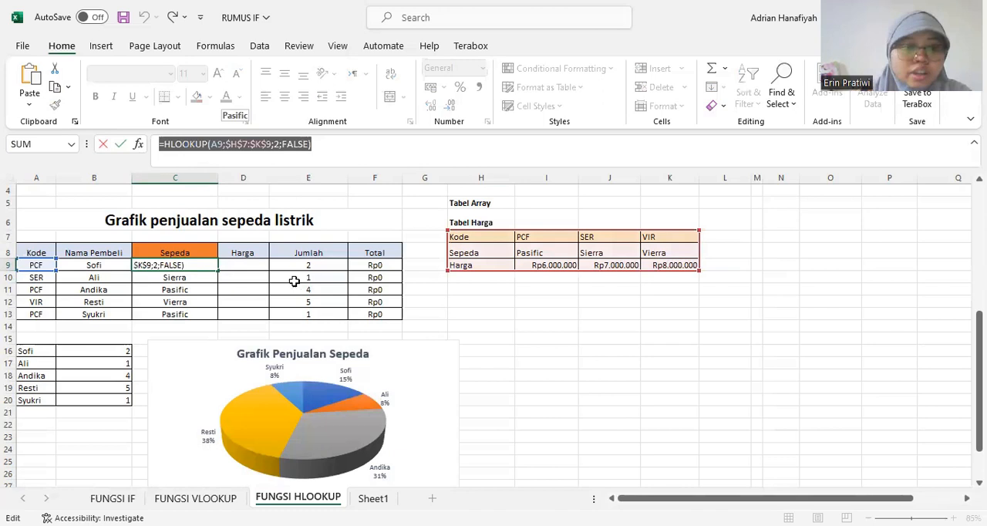
pyautogui.click(256, 263)
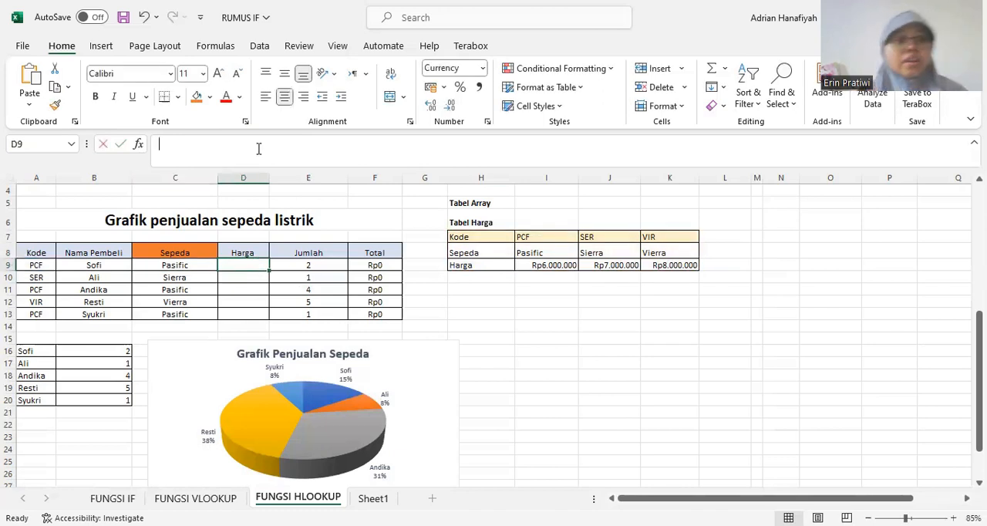
pyautogui.hotkey('ctrl', 'v')
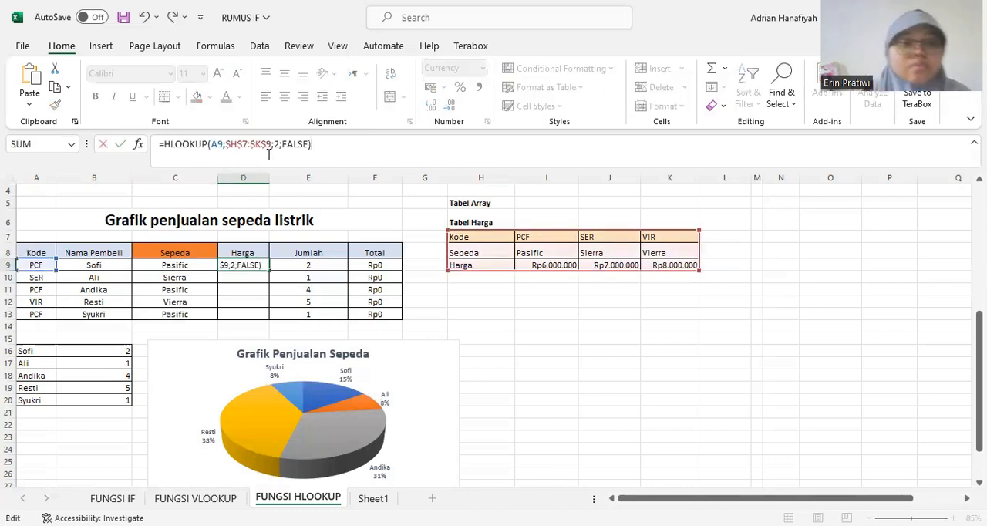
# Change the row index in D9's HLOOKUP formula to 3 and fill the formula down through D13.
pyautogui.click(279, 144)
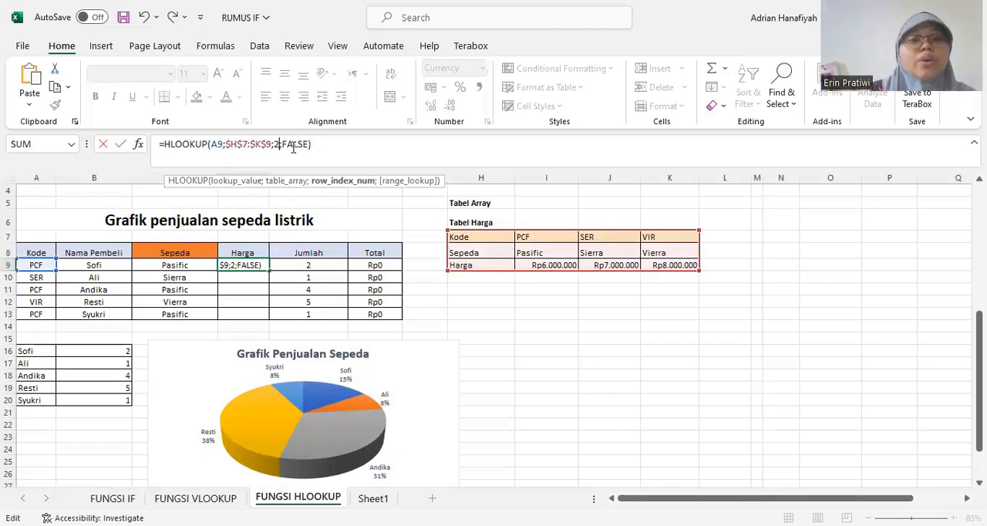
pyautogui.press('BackSpace')
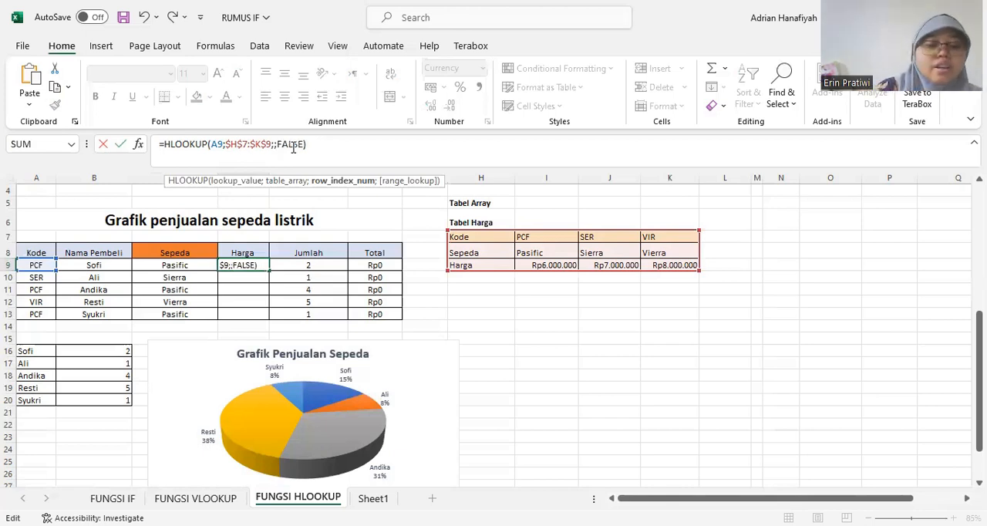
pyautogui.write('3')
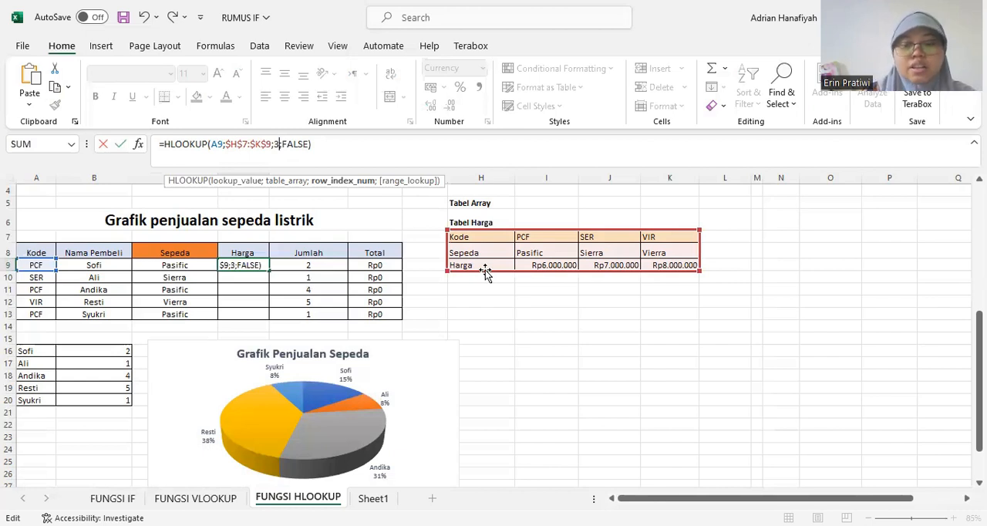
pyautogui.press('Return')
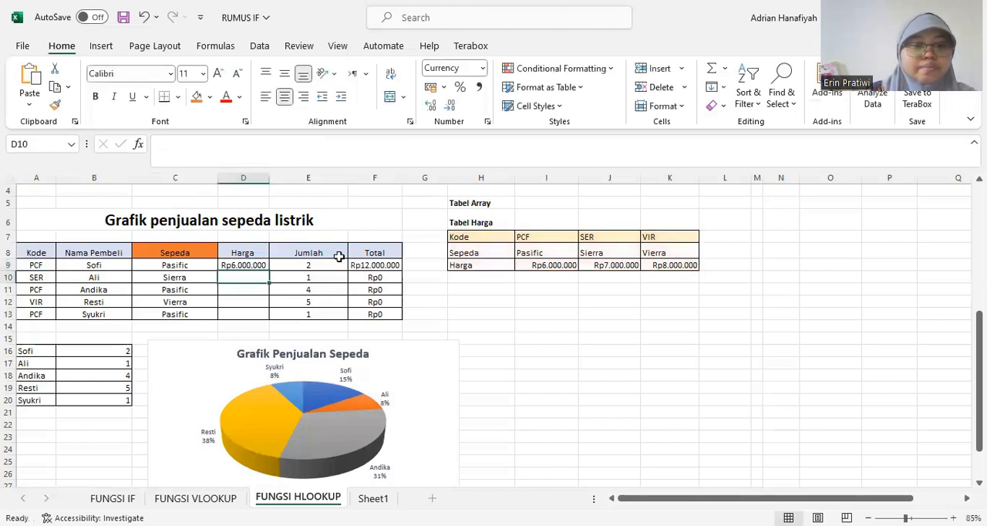
pyautogui.click(257, 265)
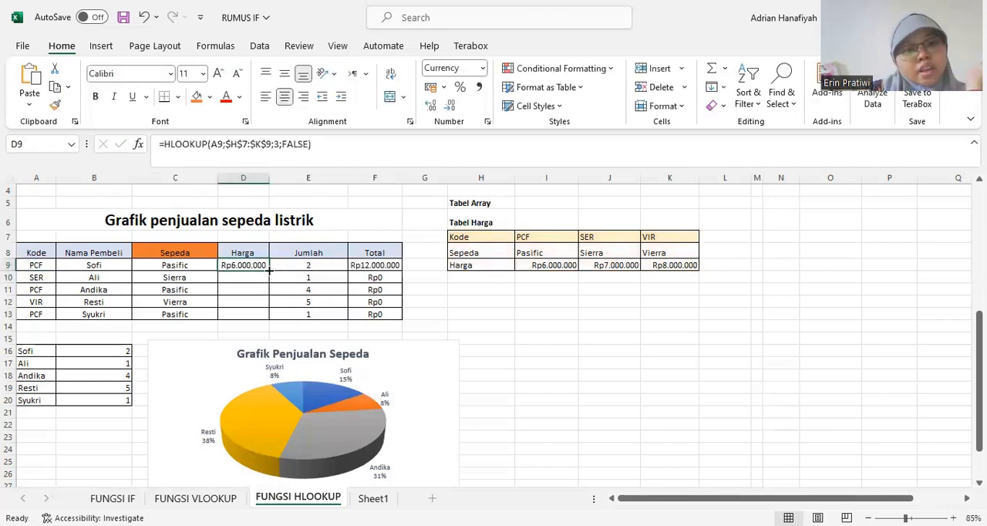
pyautogui.moveTo(268, 270); pyautogui.dragTo(267, 318)
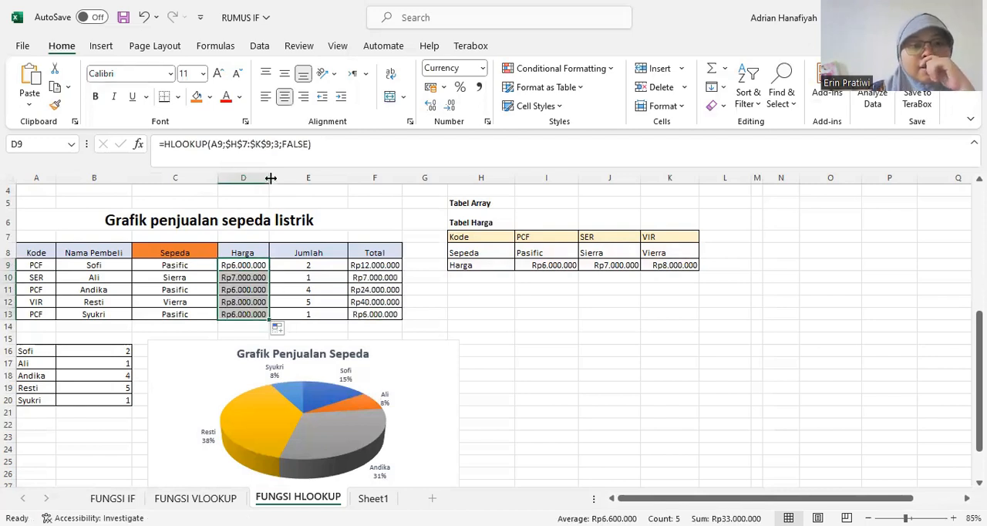
# Widen the Harga column, column D, slightly.
pyautogui.moveTo(270, 178); pyautogui.dragTo(270, 178)
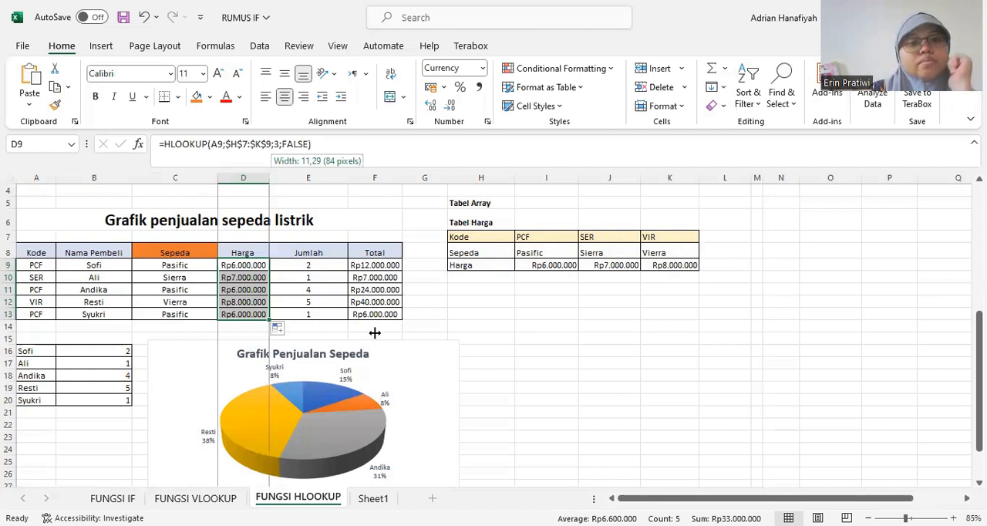
pyautogui.moveTo(375, 332); pyautogui.dragTo(279, 278)
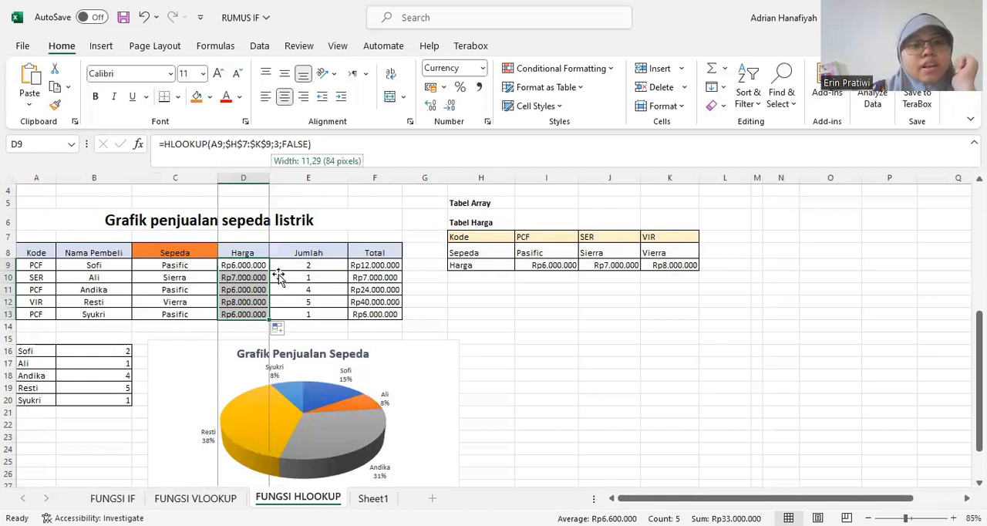
pyautogui.click(280, 278)
pyautogui.click(260, 260)
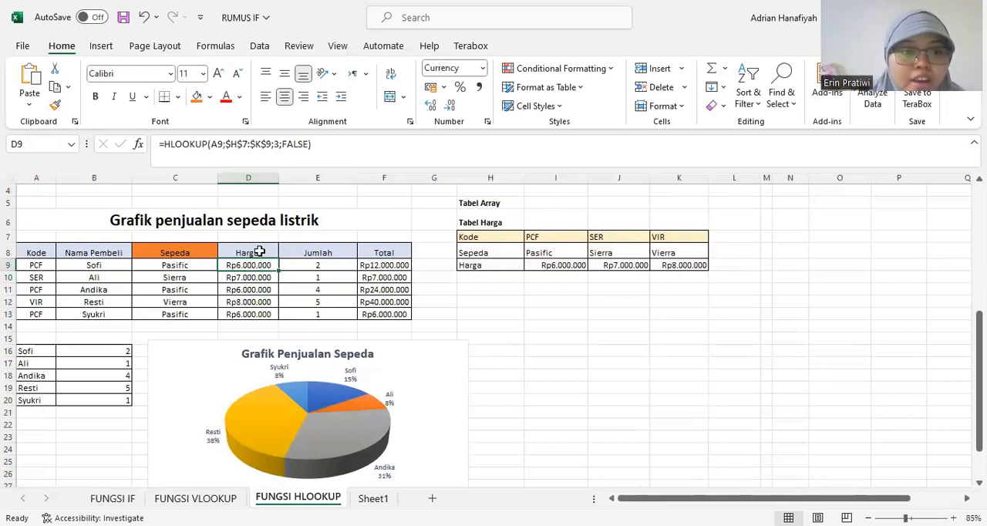
# Fill the Harga header cell, D8, with light gold.
pyautogui.click(260, 252)
pyautogui.click(212, 98)
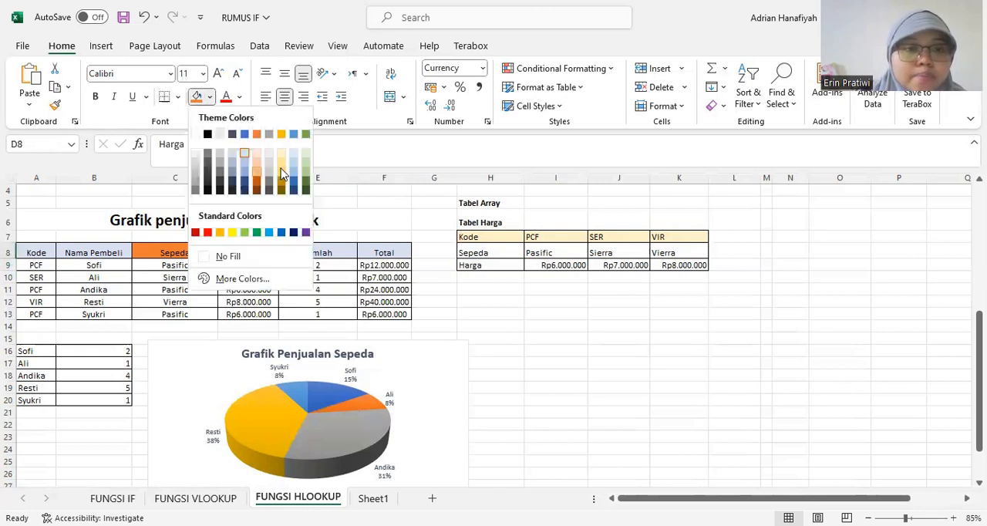
pyautogui.click(383, 239)
# Review the Jumlah quantities in column E and the formula in the first Total cell, F9.
pyautogui.click(313, 285)
pyautogui.click(323, 255)
pyautogui.click(330, 277)
pyautogui.click(324, 303)
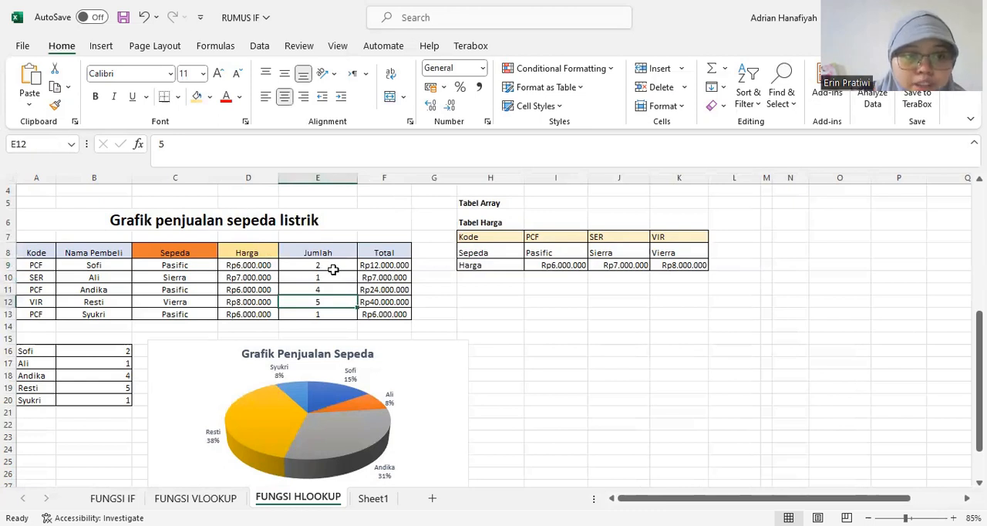
pyautogui.click(378, 254)
pyautogui.click(377, 264)
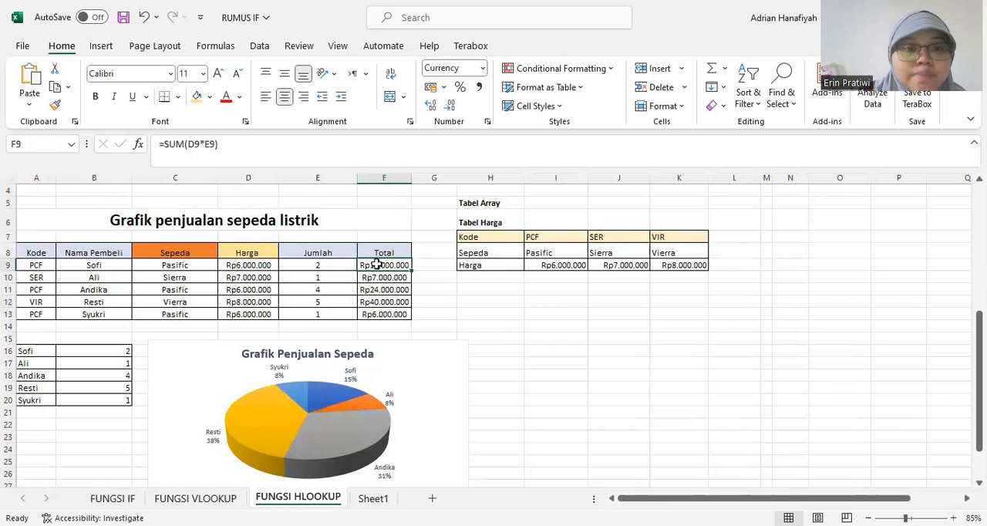
# Clear the existing SUM formula from the first Total cell, F9.
pyautogui.click(139, 142)
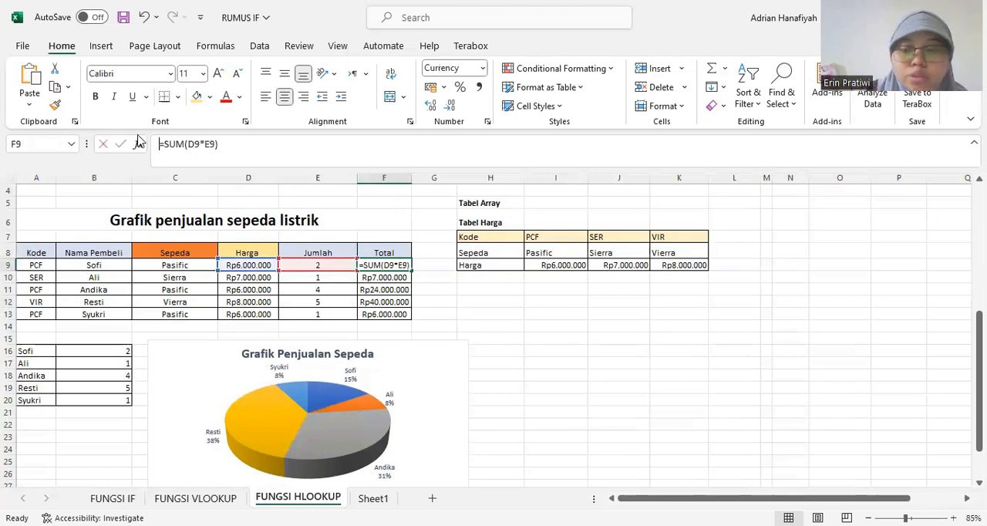
pyautogui.moveTo(220, 144); pyautogui.dragTo(139, 142)
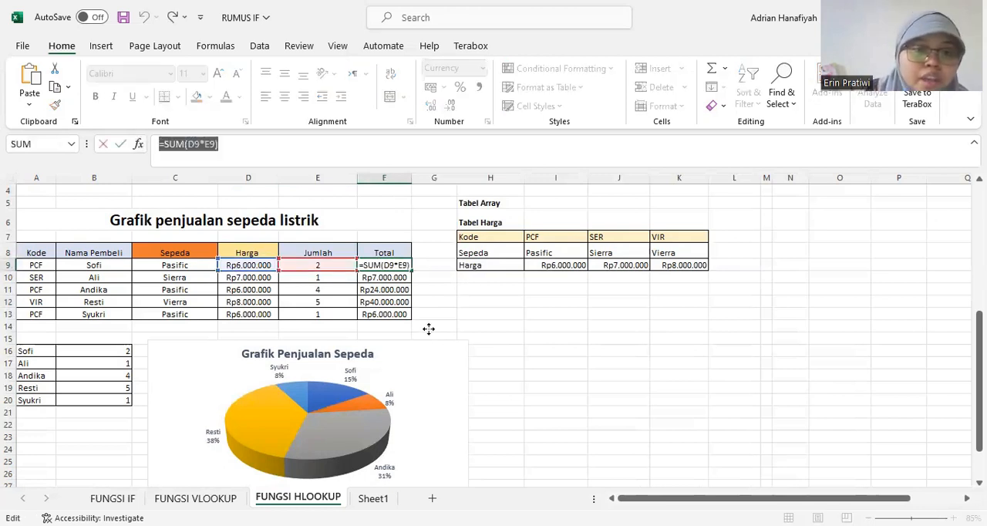
pyautogui.press('BackSpace')
# Reposition the Grafik Penjualan Sepeda pie chart below the sales table, beside the small buyer table.
pyautogui.click(440, 345)
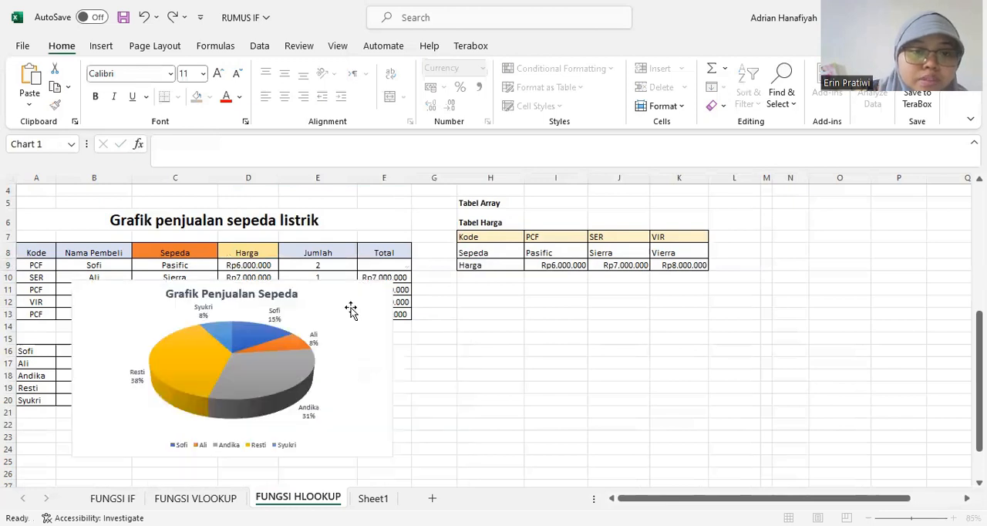
pyautogui.click(372, 399)
pyautogui.moveTo(345, 283); pyautogui.dragTo(432, 350)
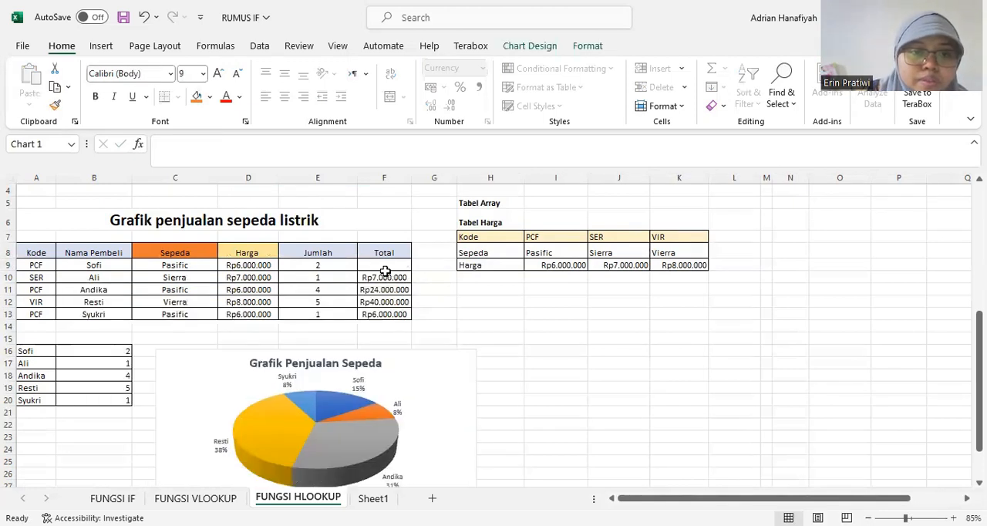
# Enter the formula =SUM(D9*E9) in F9 to multiply Harga by Jumlah.
pyautogui.click(205, 153)
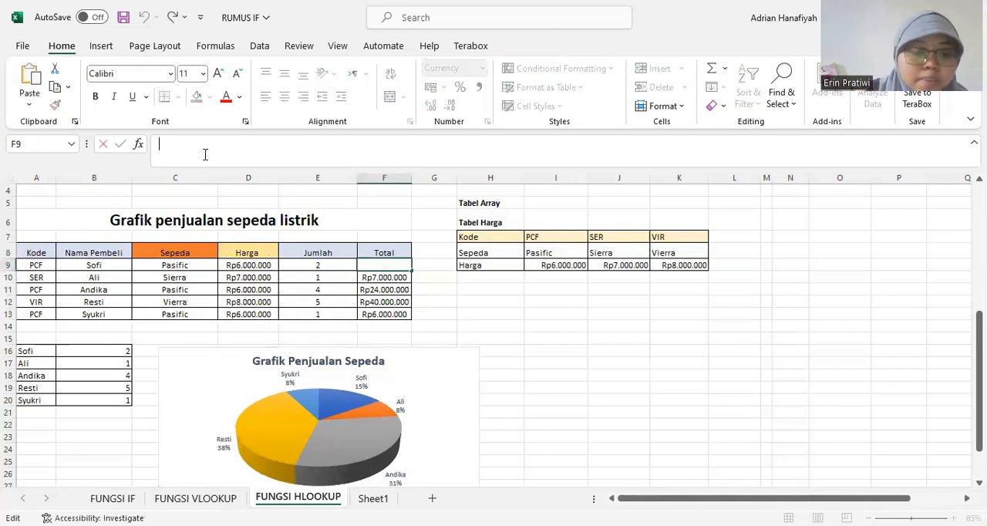
pyautogui.write('=')
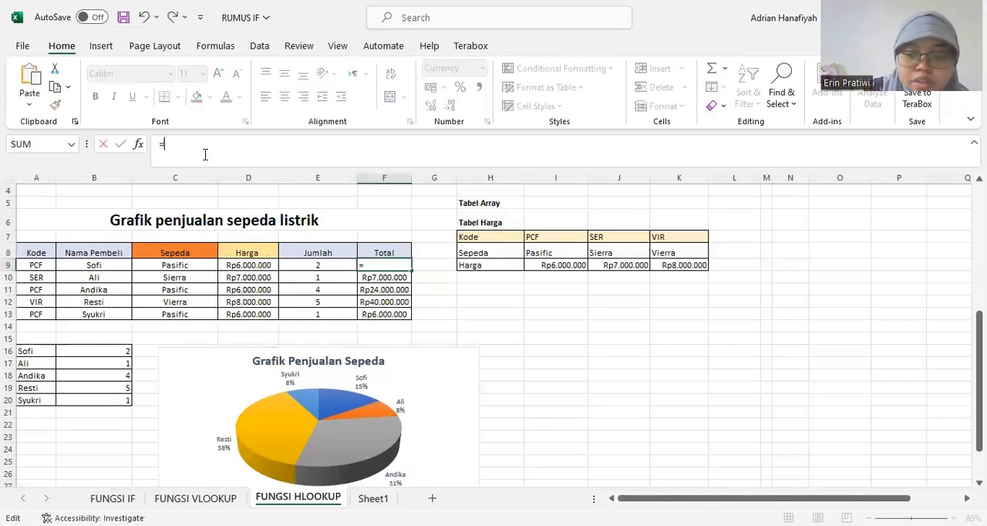
pyautogui.write('sum(')
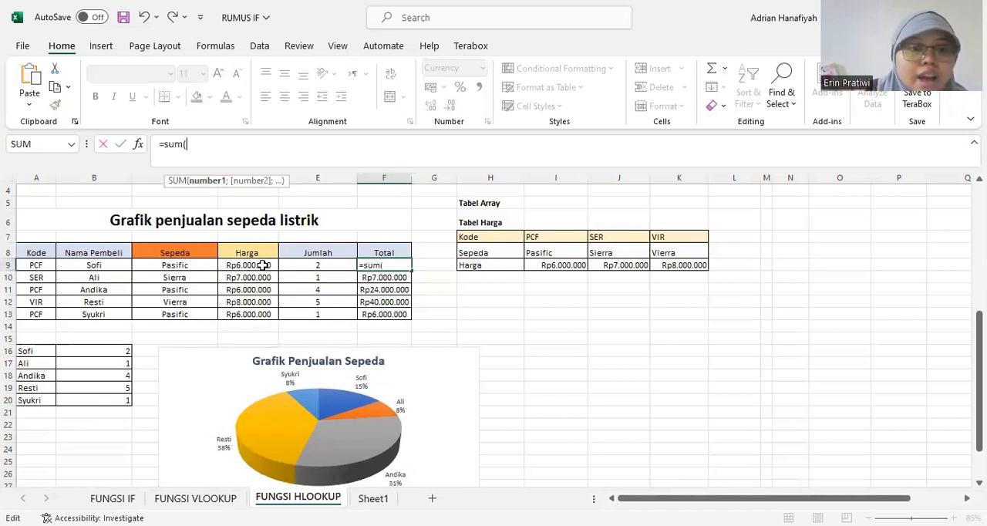
pyautogui.click(263, 265)
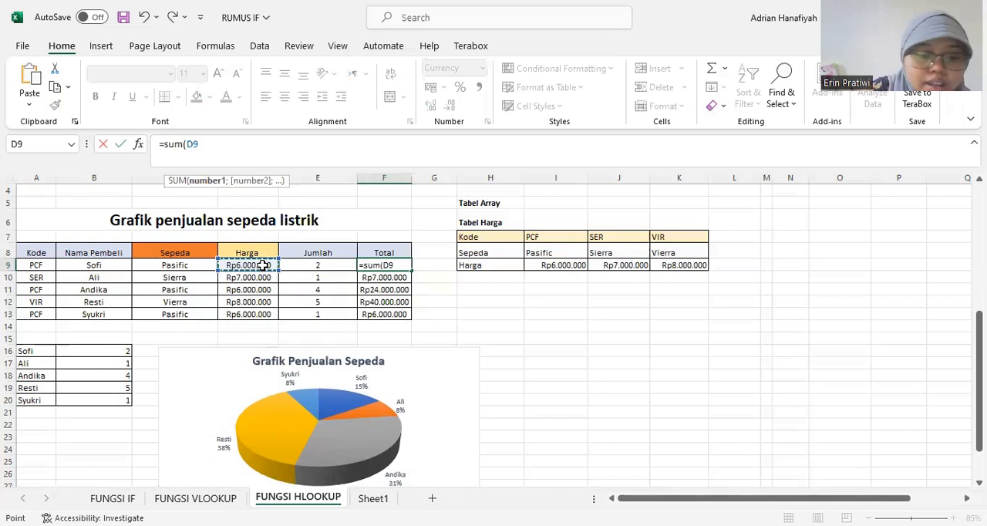
pyautogui.write('*')
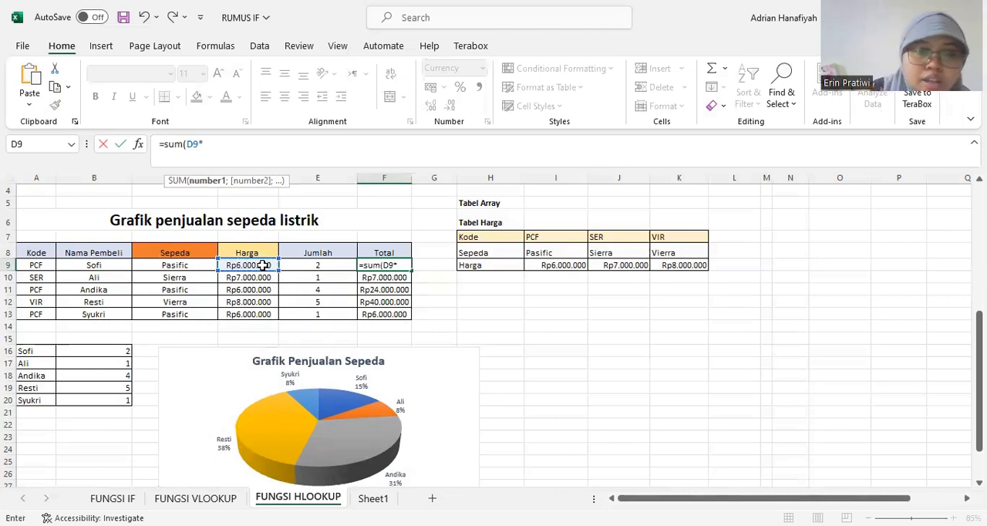
pyautogui.click(310, 264)
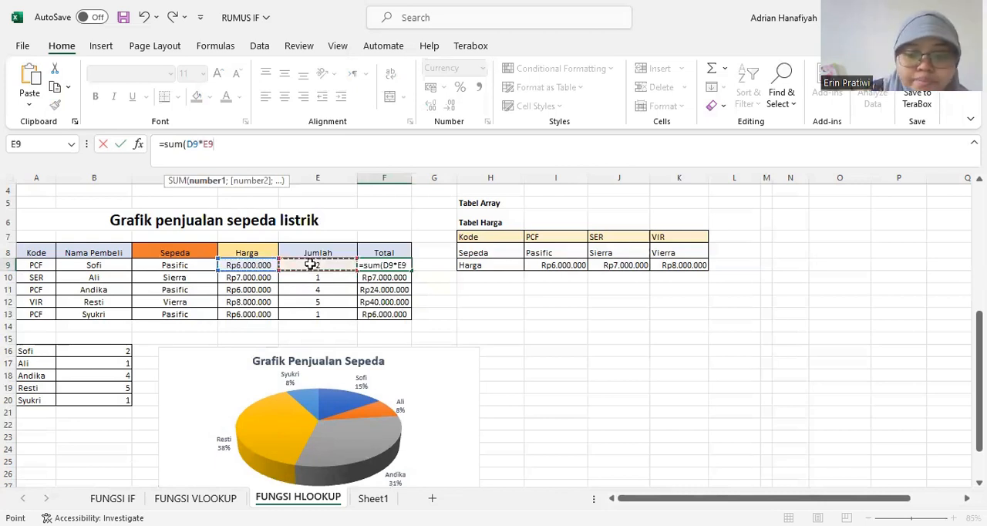
pyautogui.write(')')
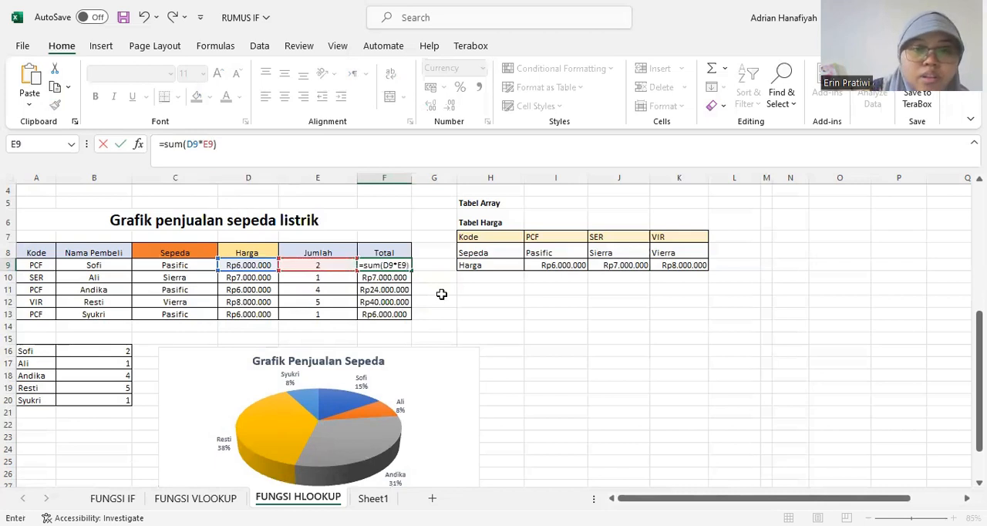
pyautogui.press('Return')
# Fill the Total formula from F9 down through F13.
pyautogui.click(408, 265)
pyautogui.moveTo(410, 270); pyautogui.dragTo(410, 315)
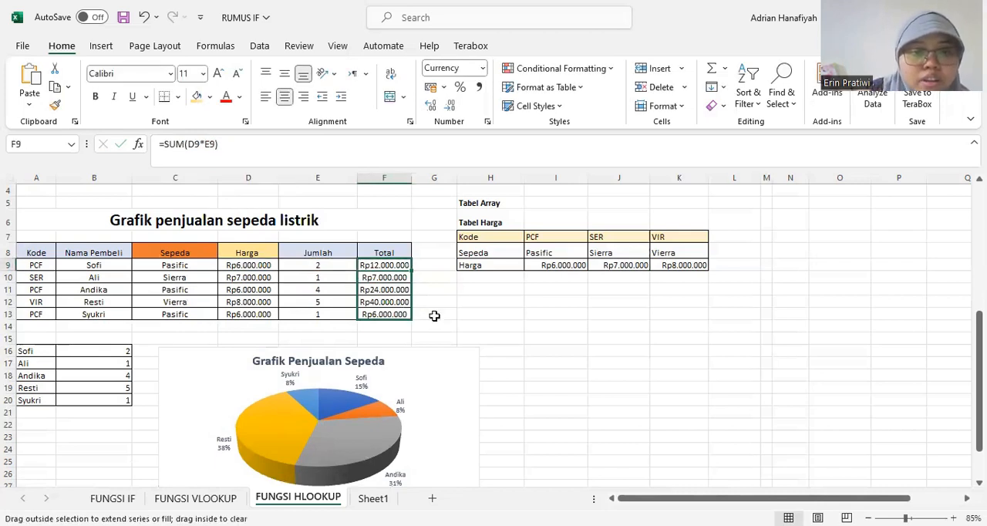
pyautogui.click(432, 316)
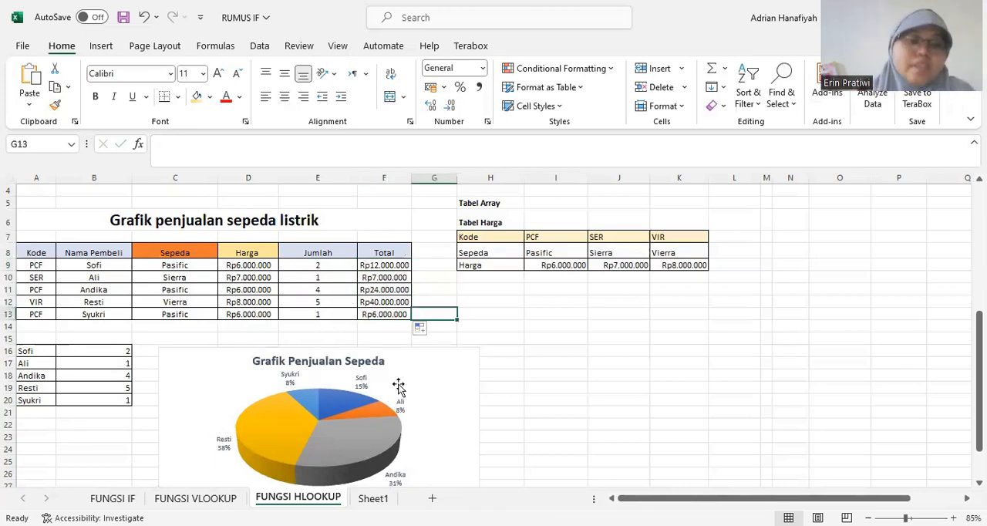
# Compare the buyer names in B9:B13 and quantities in E9:E13 with the small table in A16:B20.
pyautogui.click(282, 290)
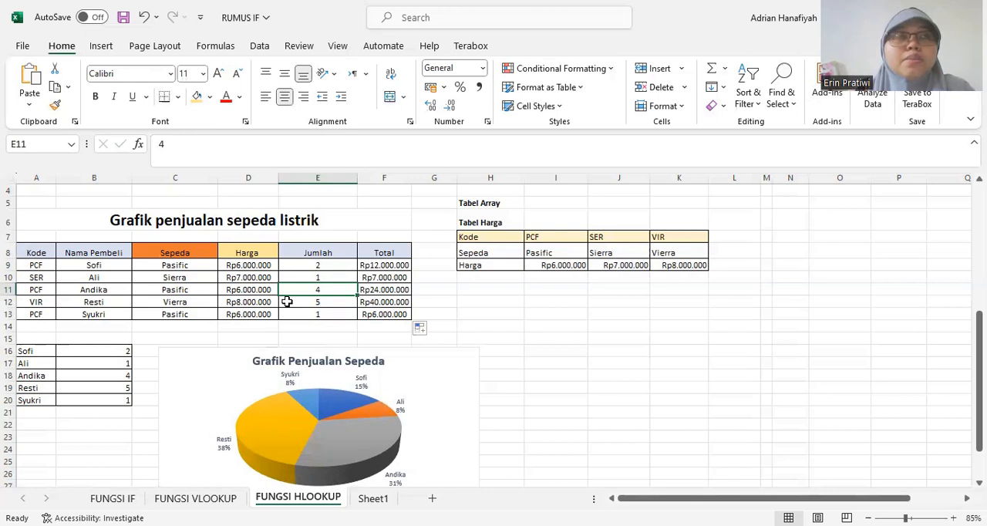
pyautogui.scroll(-1, 287, 302)
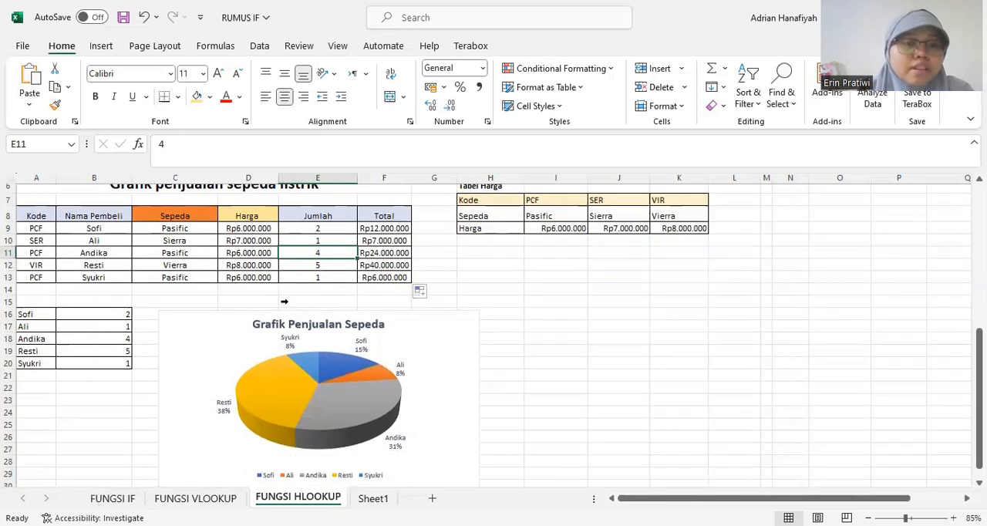
pyautogui.scroll(1, 283, 301)
pyautogui.moveTo(86, 260); pyautogui.dragTo(91, 316)
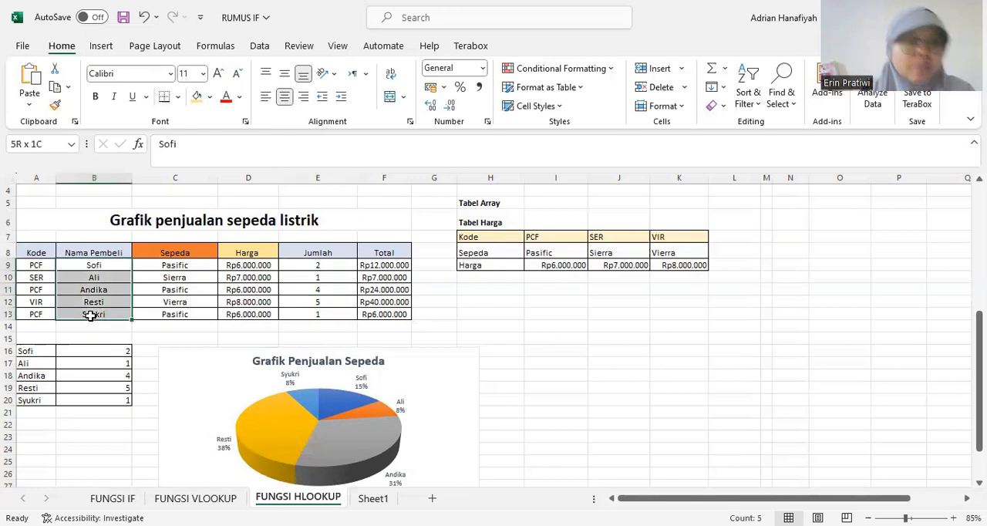
pyautogui.moveTo(324, 264); pyautogui.dragTo(334, 319)
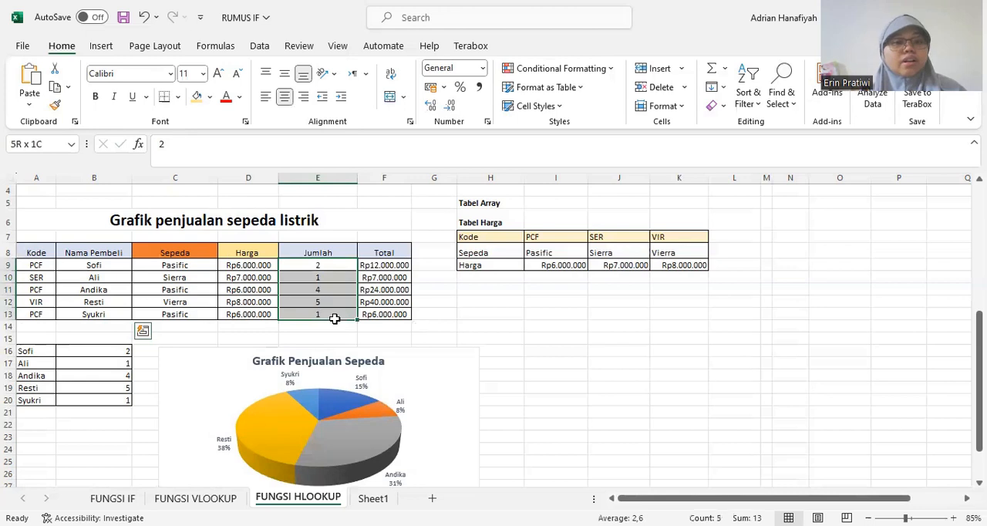
pyautogui.click(114, 360)
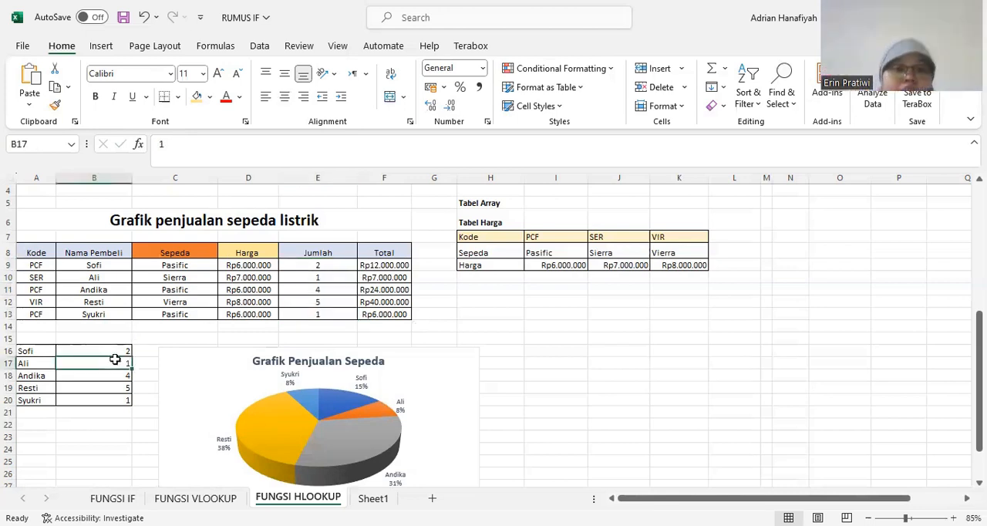
# Delete the existing Grafik Penjualan Sepeda pie chart.
pyautogui.click(226, 374)
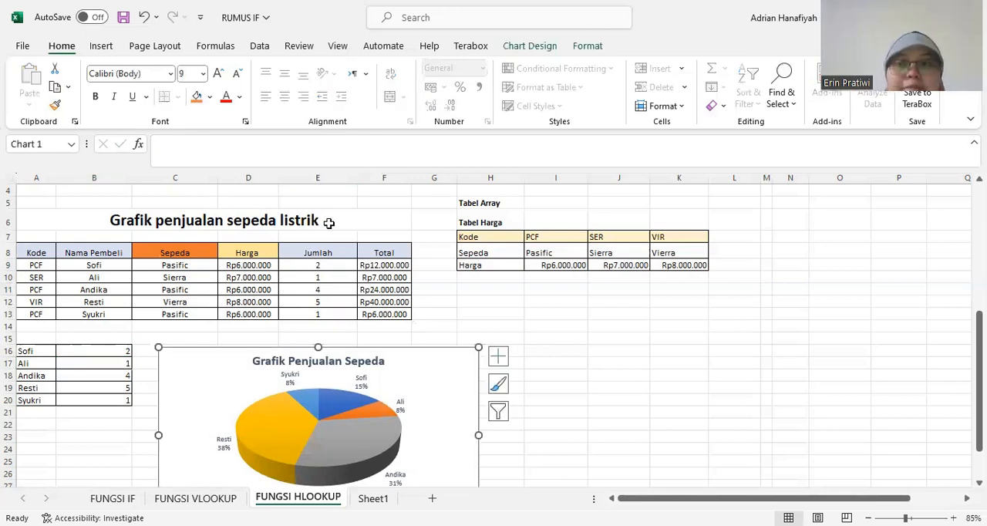
pyautogui.scroll(-1, 330, 223)
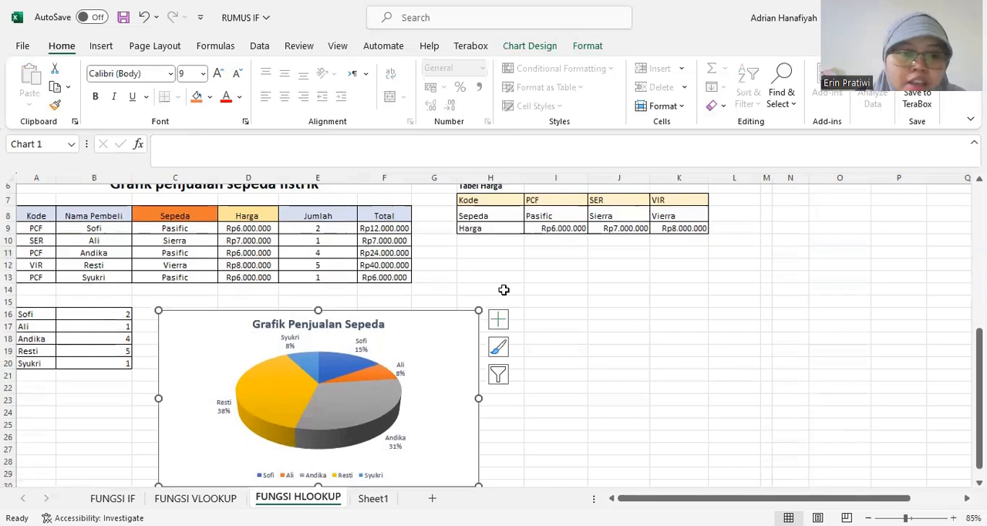
pyautogui.press('Delete')
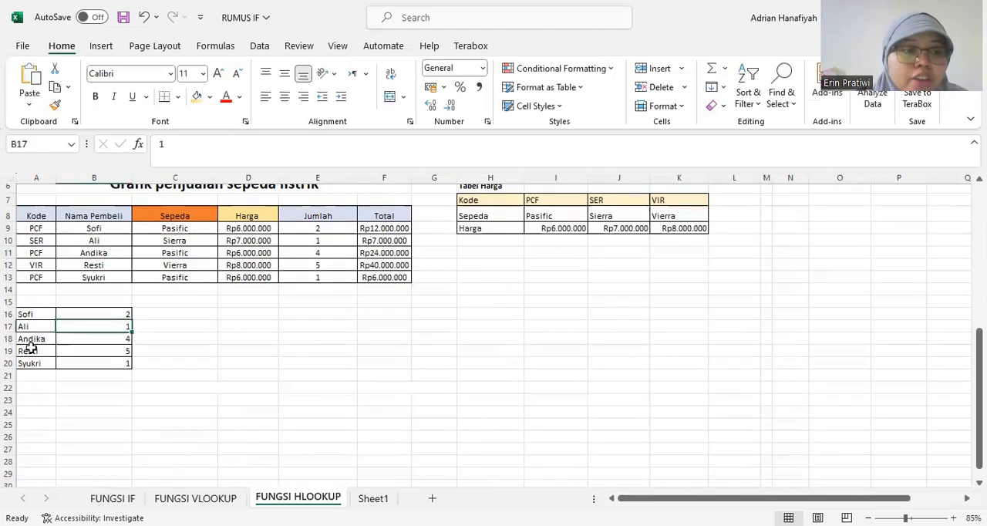
# Insert a 3-D pie chart from the buyer quantities in A16:B20 and place it beside that table, below the sales table.
pyautogui.click(44, 337)
pyautogui.click(43, 316)
pyautogui.moveTo(100, 348); pyautogui.dragTo(100, 361)
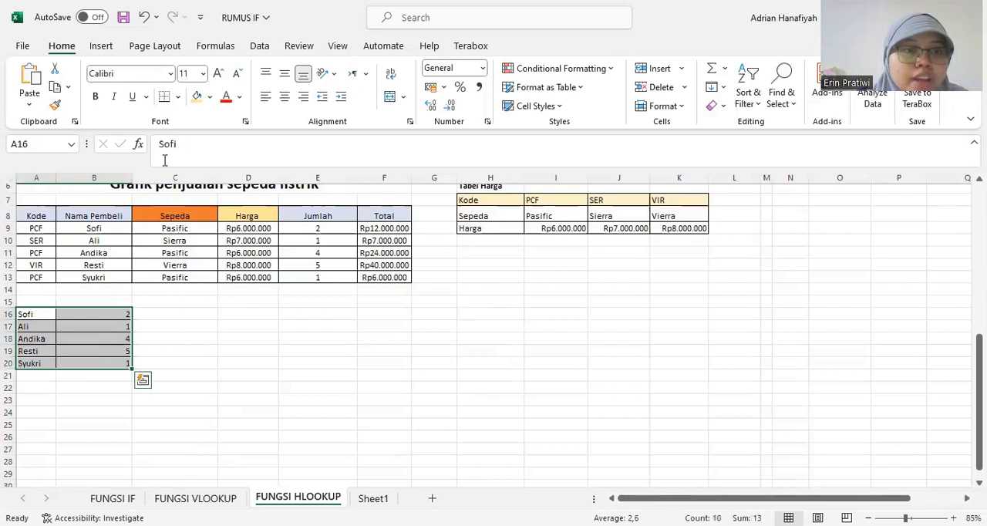
pyautogui.click(101, 46)
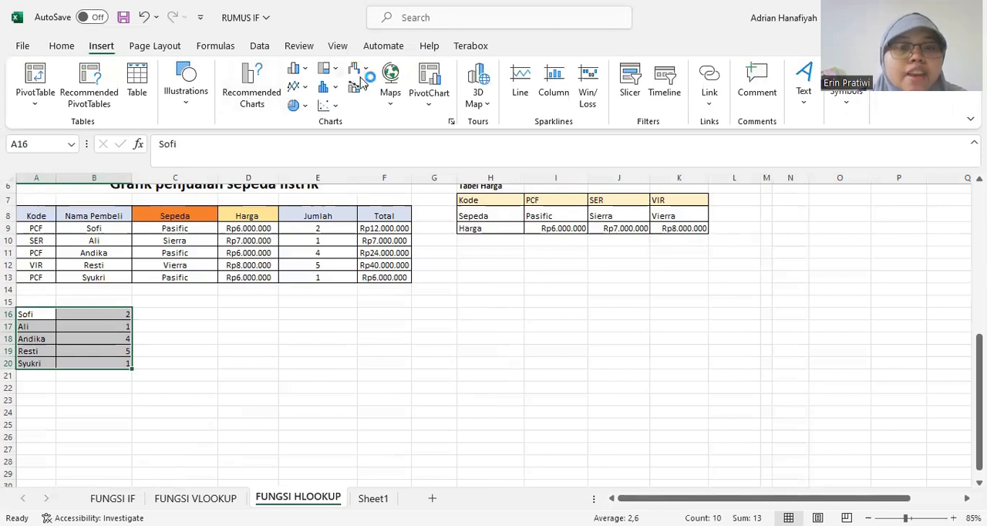
pyautogui.click(308, 111)
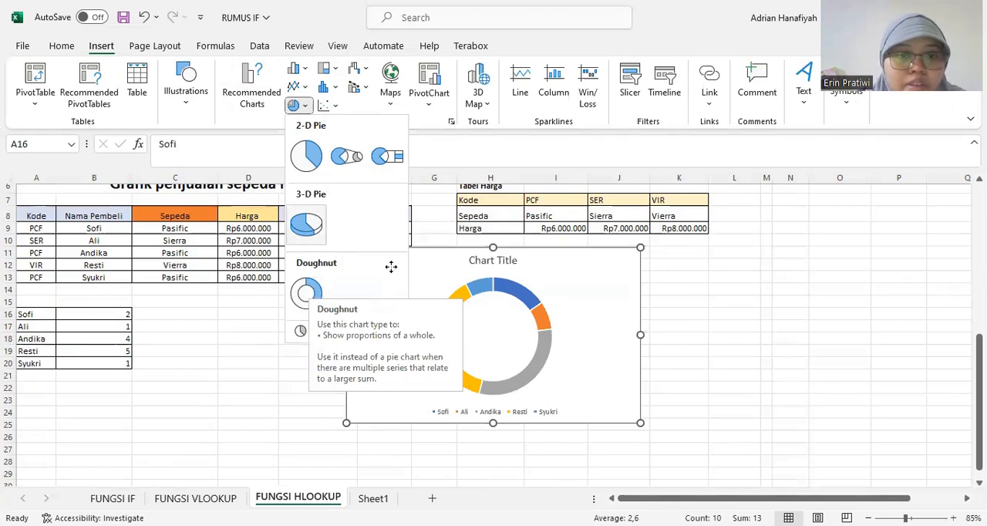
pyautogui.press('Return')
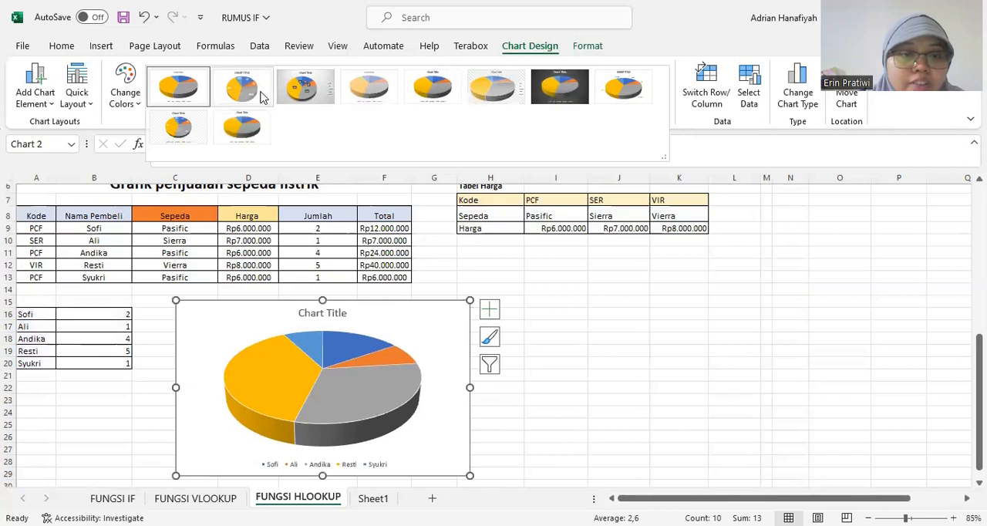
# Try chart Styles 2, 3 and 4 on the 3-D pie chart.
pyautogui.click(261, 96)
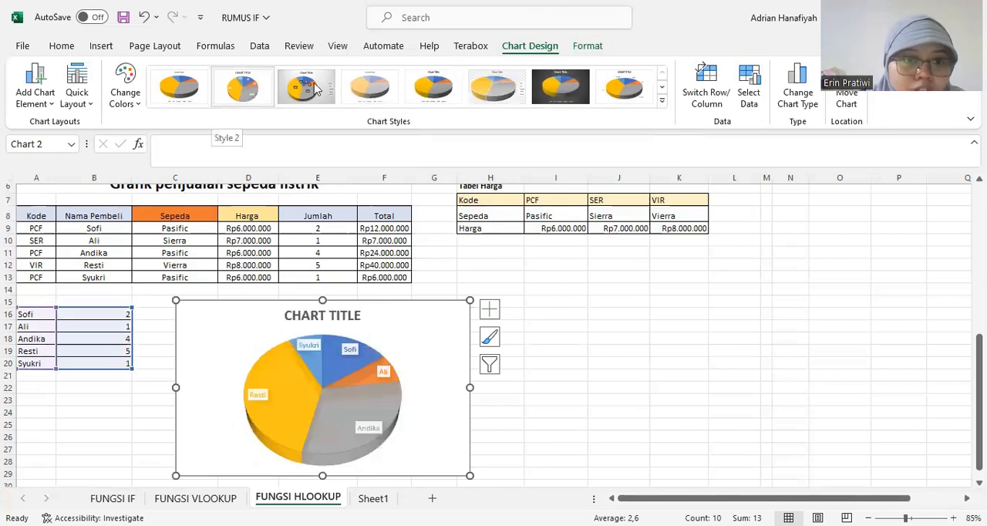
pyautogui.click(313, 89)
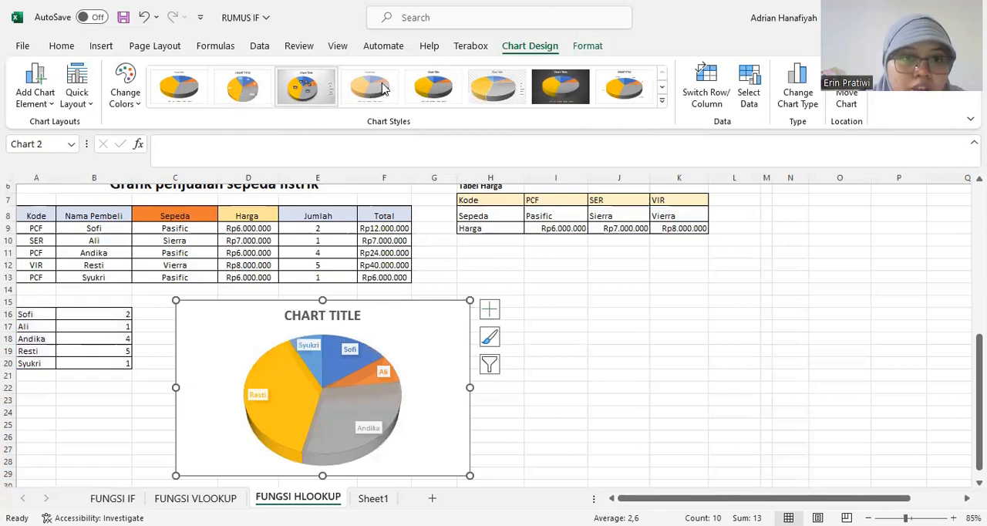
pyautogui.click(663, 100)
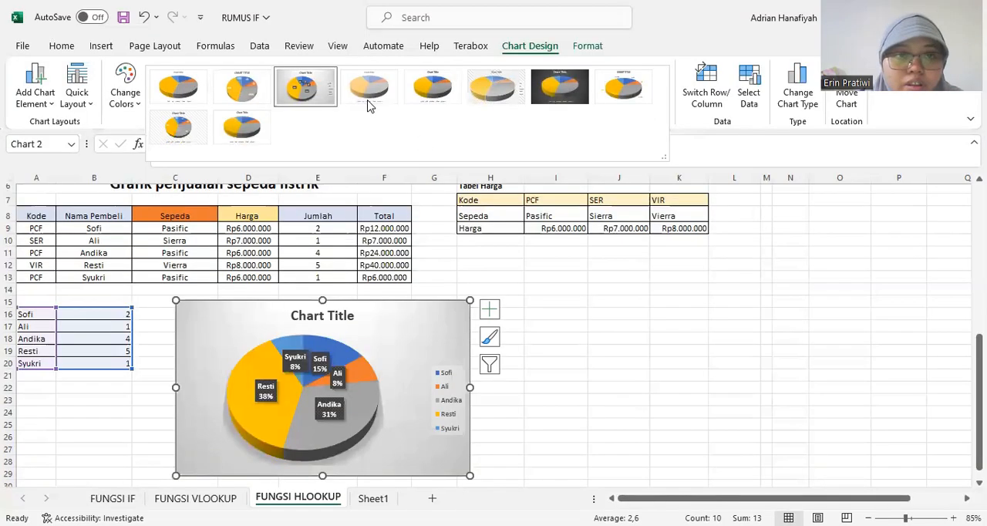
pyautogui.click(369, 104)
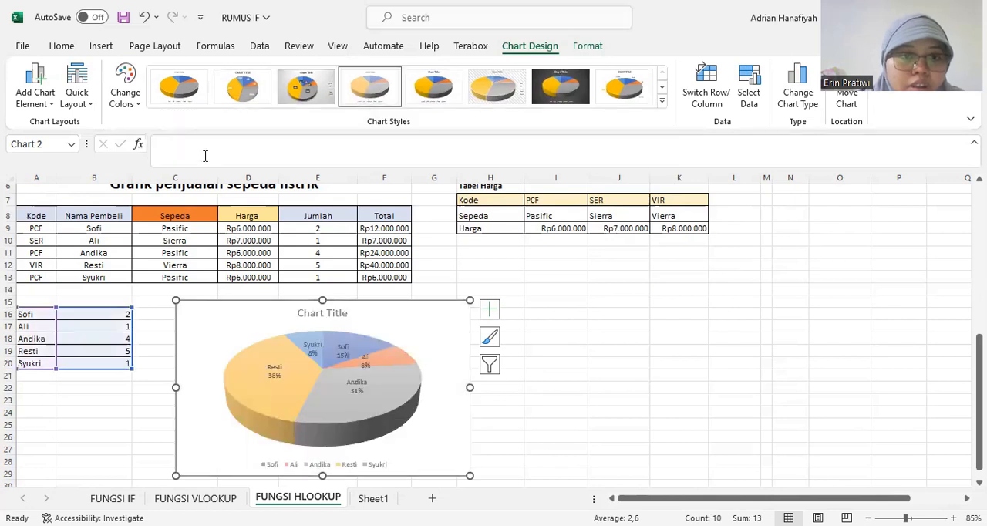
# Apply chart Style 9 to the pie chart, with a light hatched background and white name and percentage labels.
pyautogui.click(661, 102)
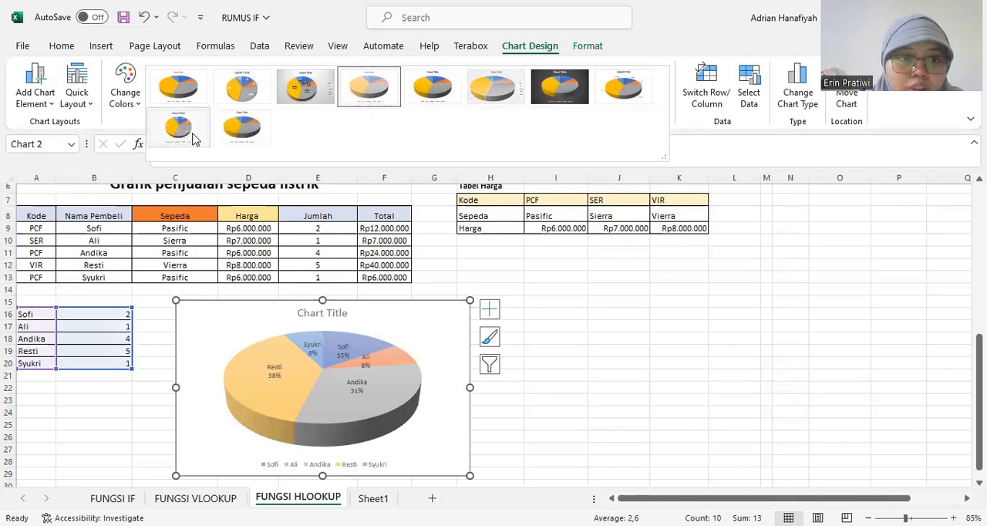
pyautogui.click(192, 137)
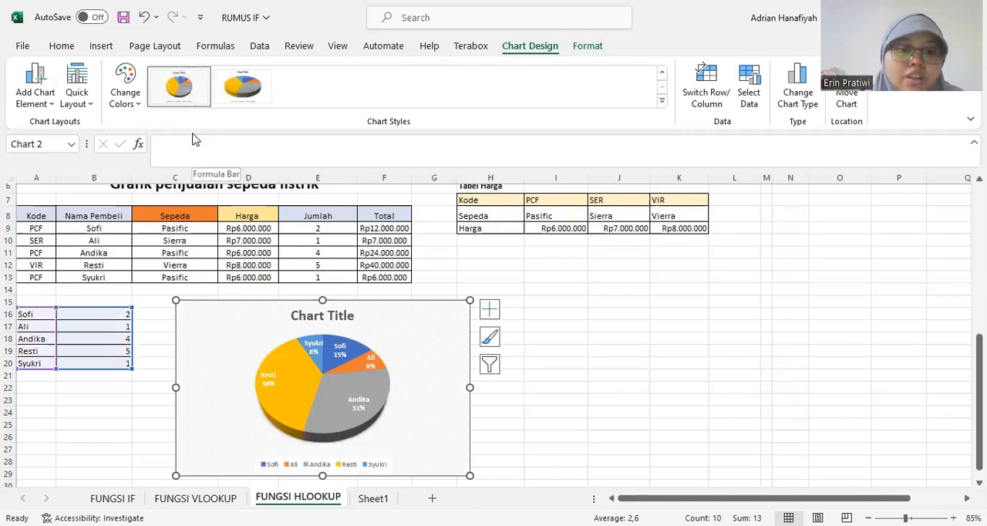
# Replace the pie chart's placeholder title with "Grafik Penjualan Sepeda".
pyautogui.click(301, 315)
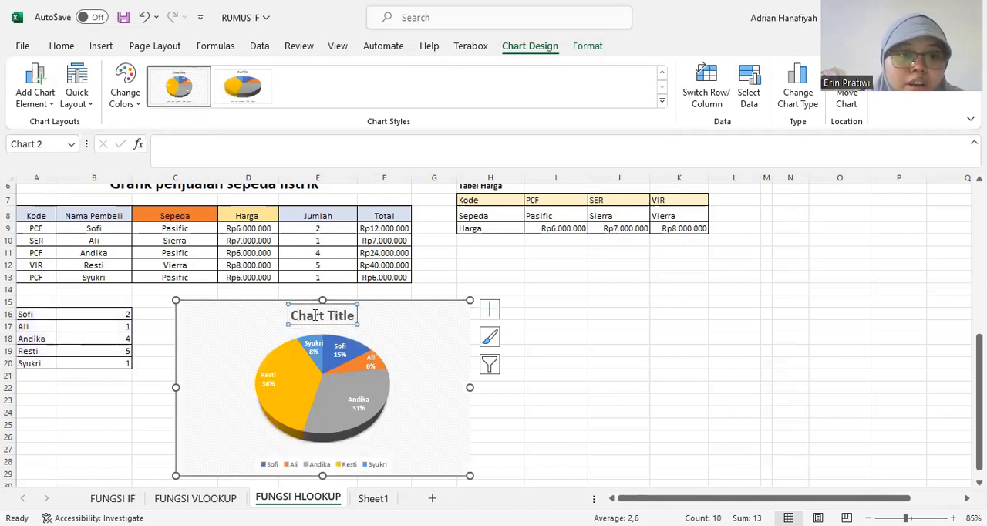
pyautogui.tripleClick(356, 318)
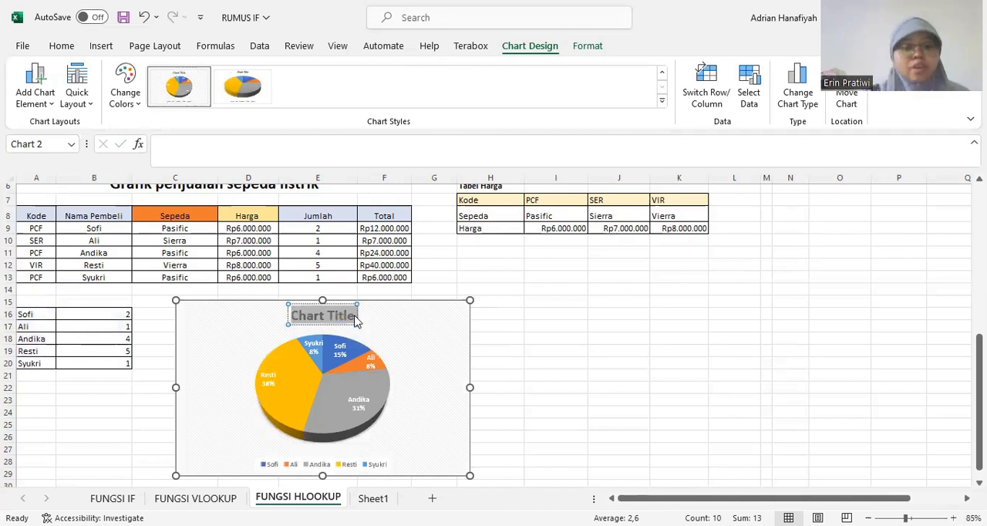
pyautogui.write('Garfik')
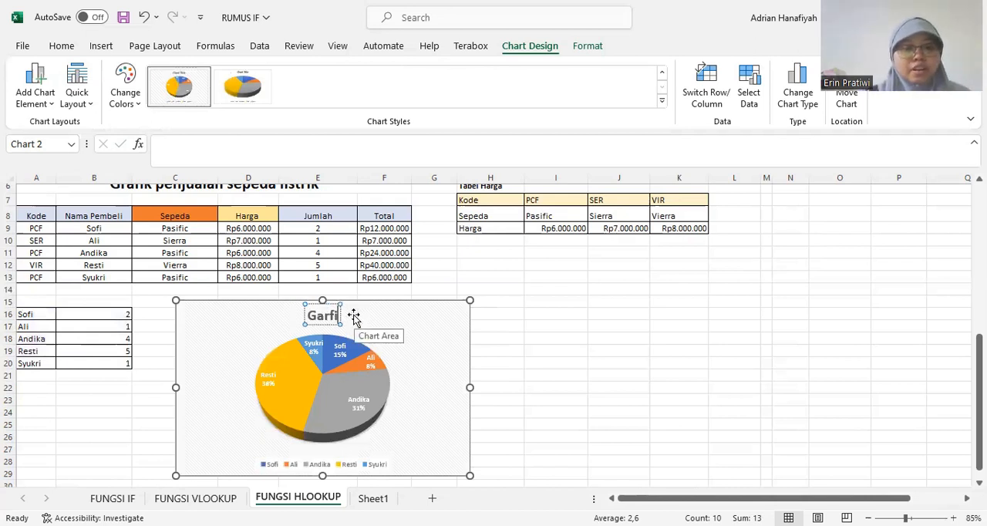
pyautogui.press('BackSpace')
pyautogui.press('BackSpace')
pyautogui.press('BackSpace')
pyautogui.press('BackSpace')
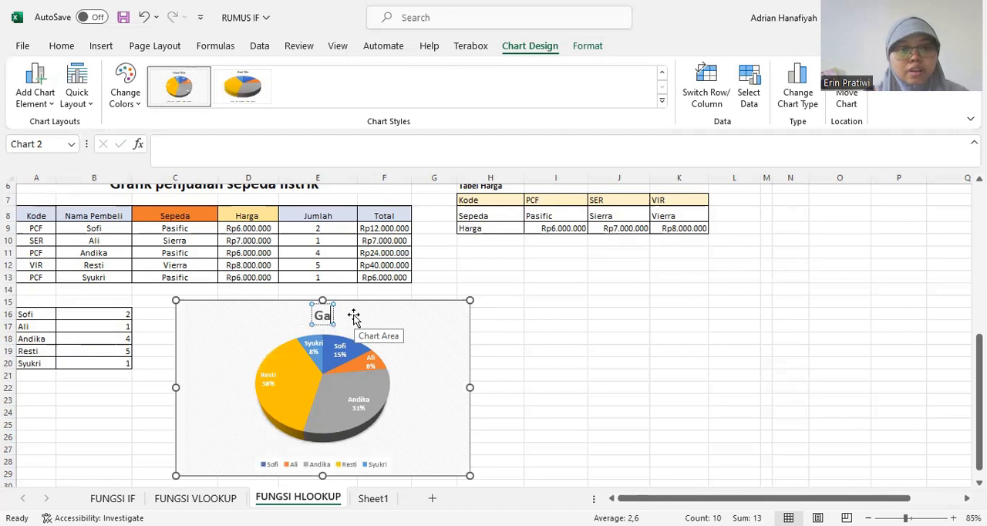
pyautogui.press('BackSpace')
pyautogui.press('BackSpace')
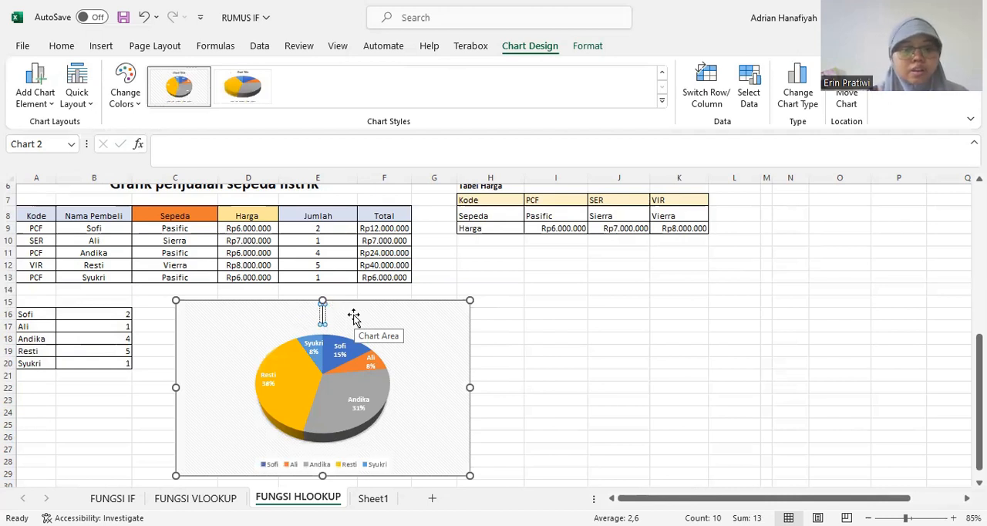
pyautogui.write('Grafik')
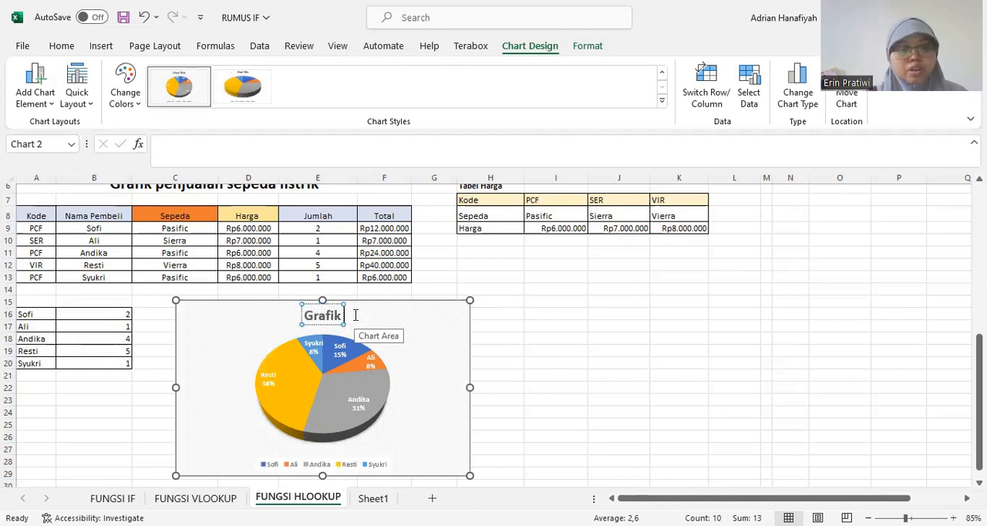
pyautogui.write(' Penjualan')
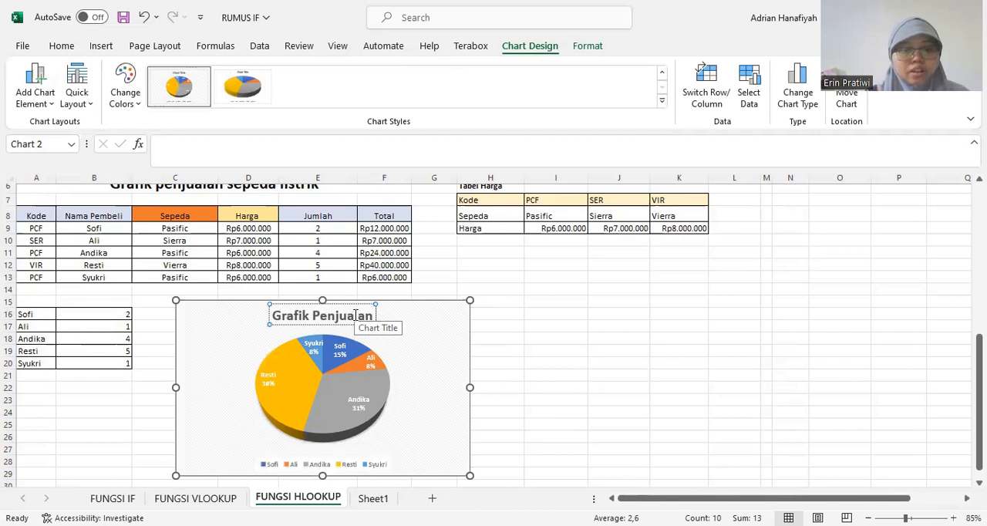
pyautogui.write(' Sepe')
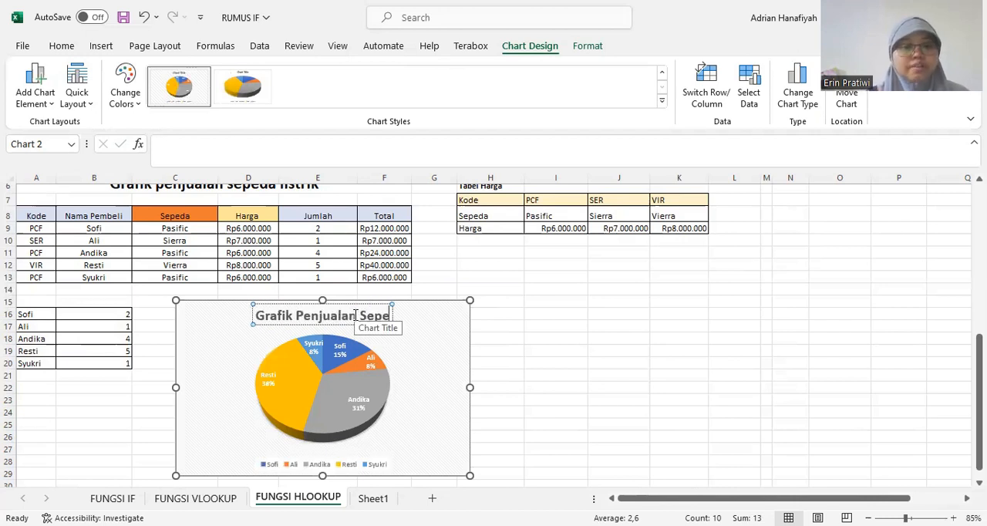
pyautogui.write('da')
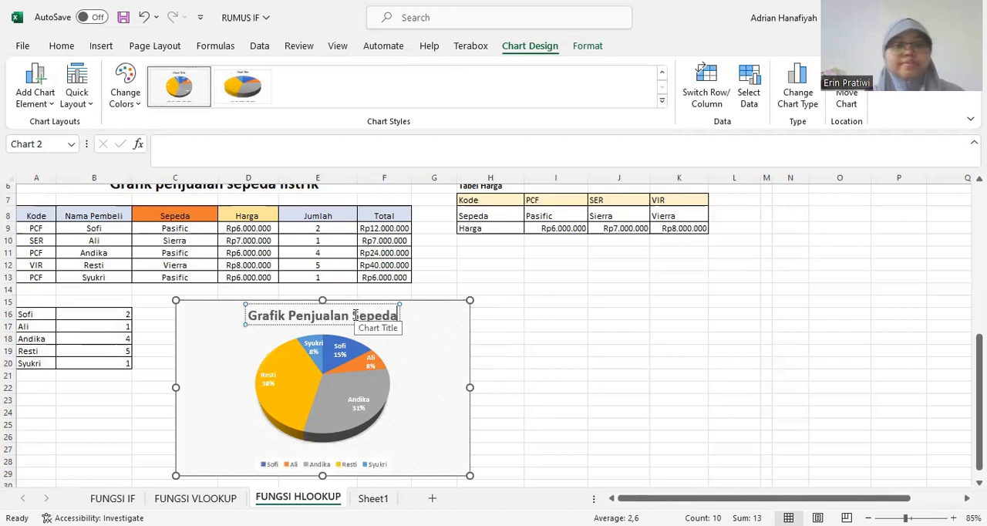
pyautogui.click(510, 349)
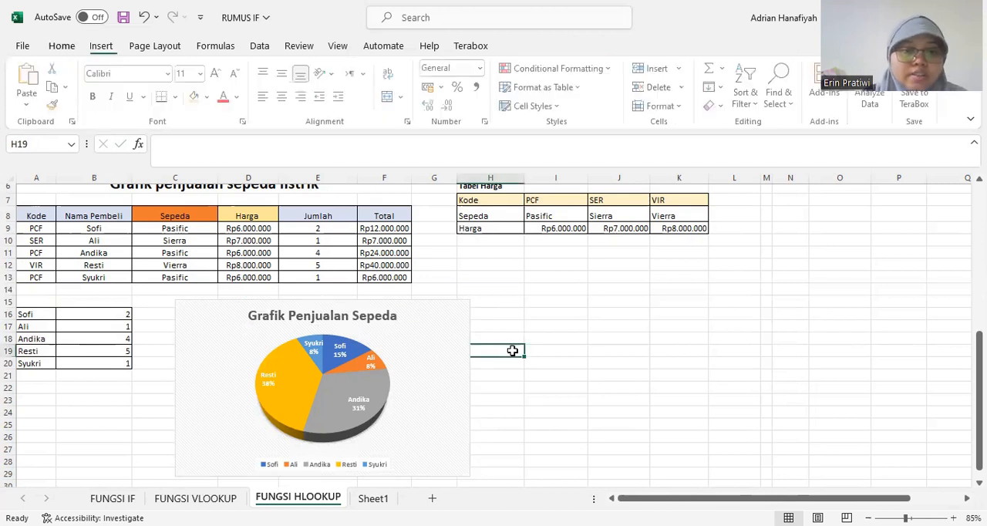
# Review the sales table, the Tabel Harga lookup table and the Grafik Penjualan Sepeda pie chart.
pyautogui.scroll(3, 512, 351)
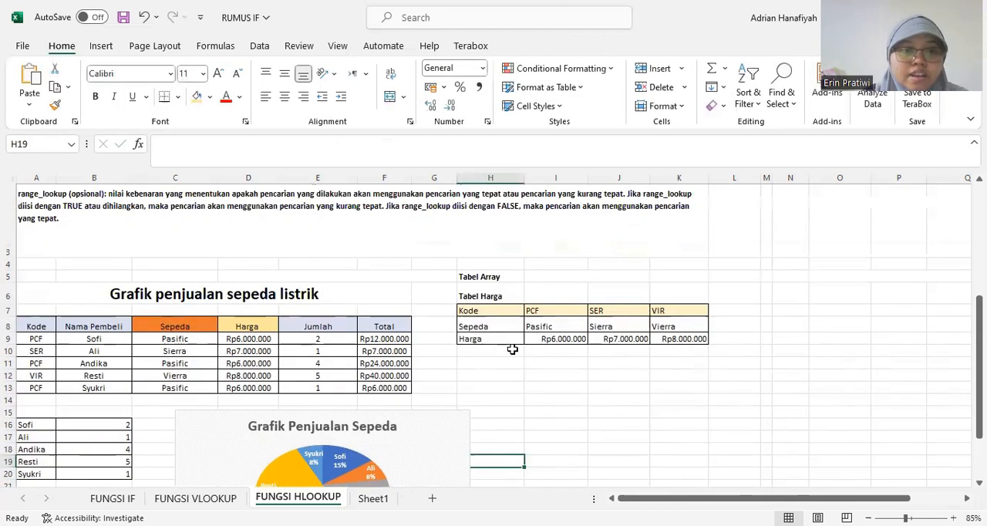
pyautogui.scroll(-1, 512, 350)
pyautogui.scroll(-1, 513, 349)
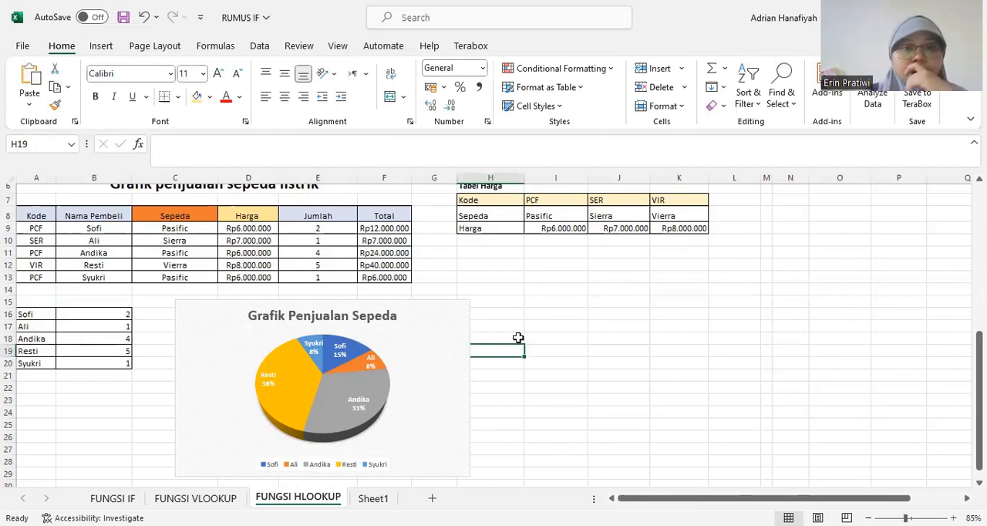
pyautogui.scroll(1, 525, 334)
pyautogui.scroll(1, 528, 332)
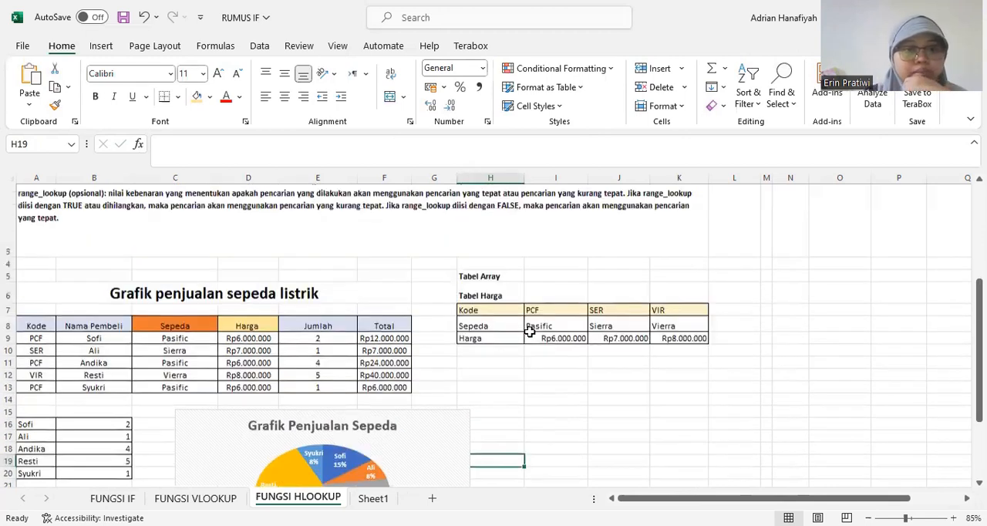
pyautogui.scroll(1, 530, 331)
pyautogui.scroll(-3, 530, 331)
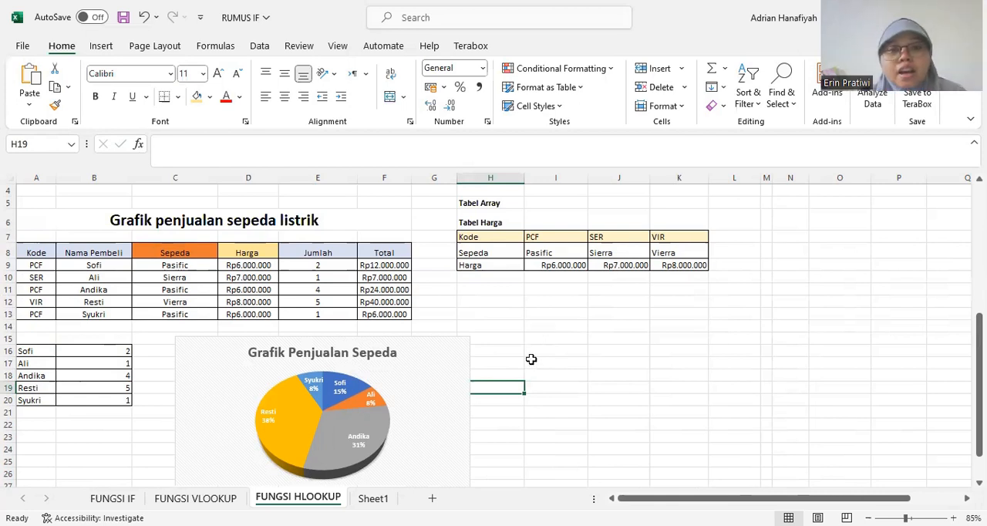
pyautogui.scroll(1, 531, 360)
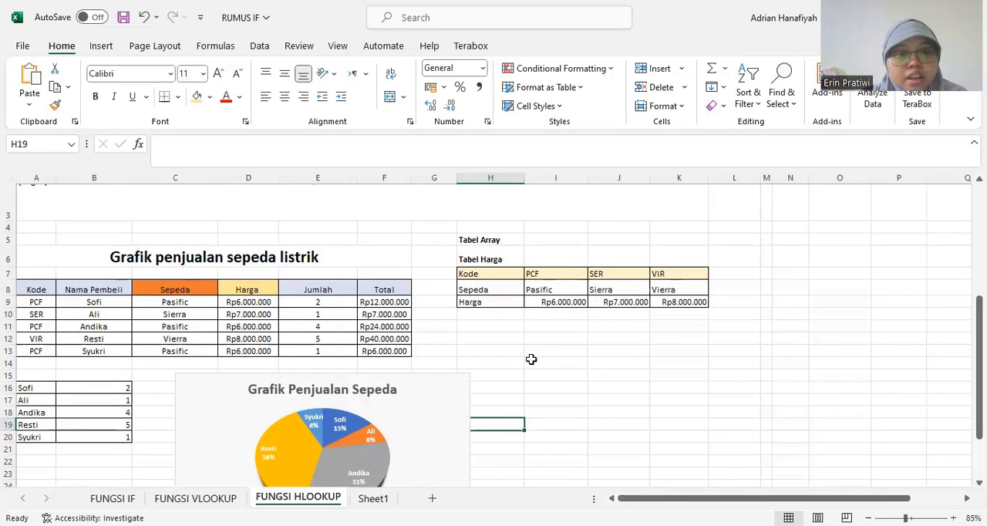
pyautogui.scroll(-2, 532, 359)
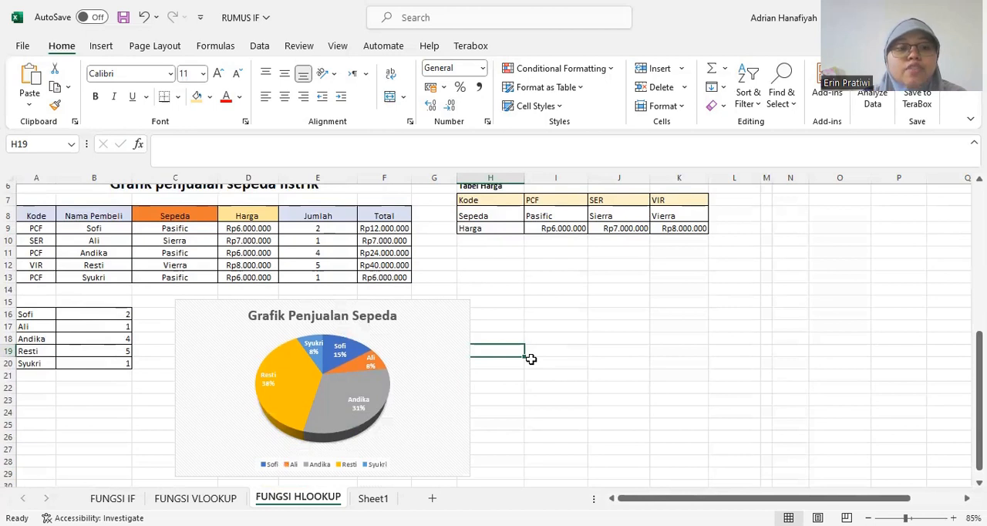
pyautogui.scroll(1, 531, 359)
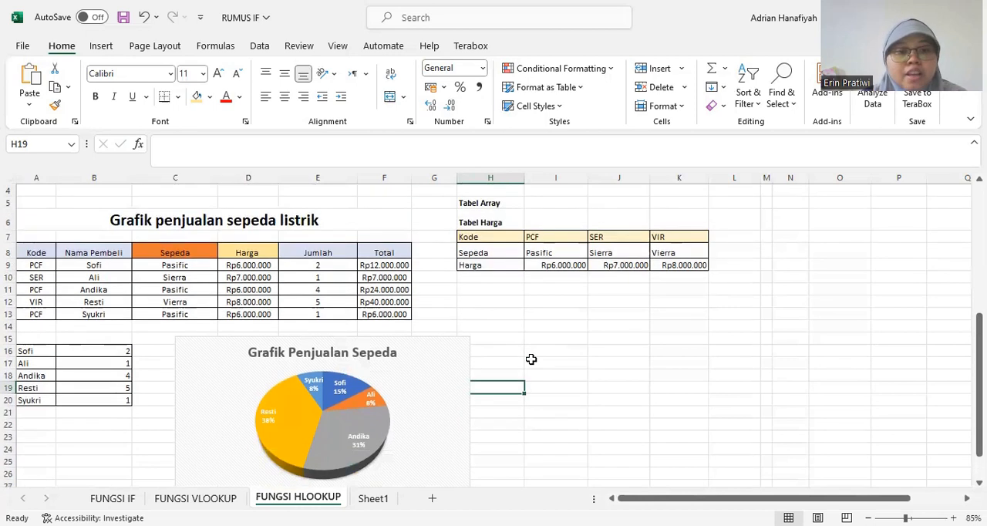
pyautogui.scroll(-1, 531, 359)
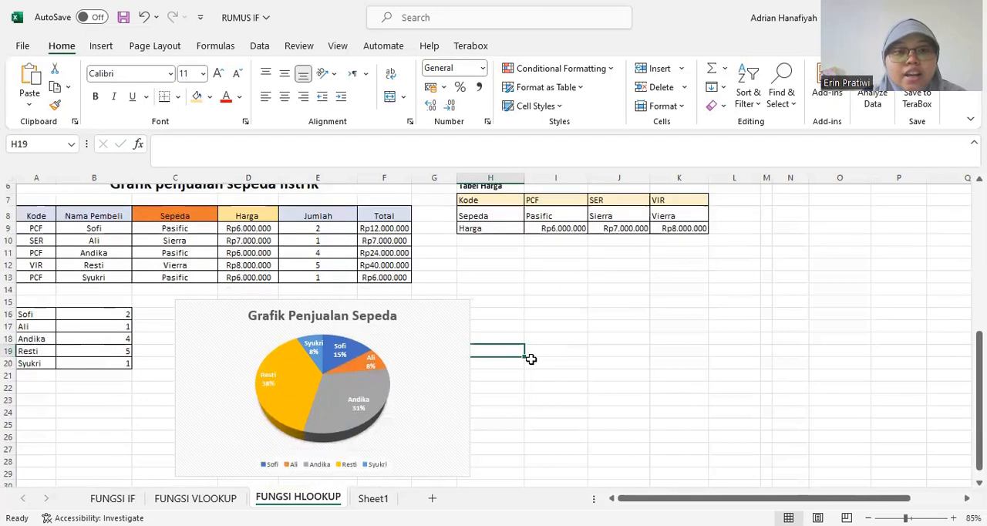
pyautogui.scroll(1, 531, 359)
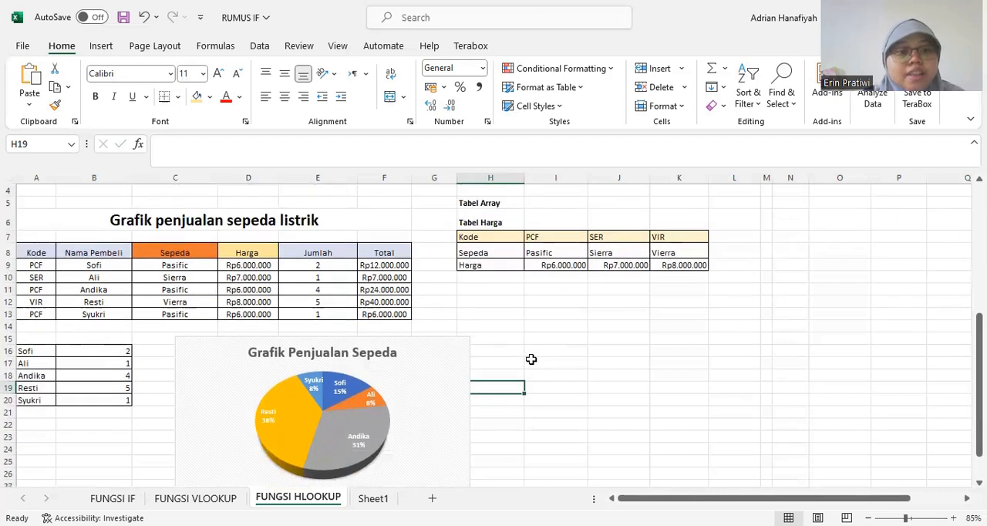